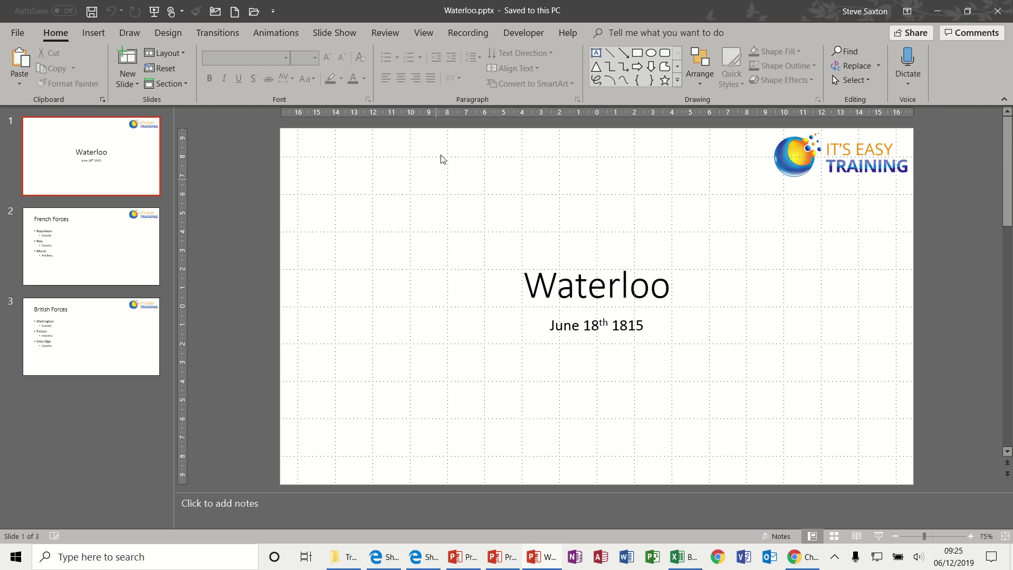
# - Browse the French Forces and British Forces slides, then return to the Waterloo title slide
pyautogui.click(109, 161)
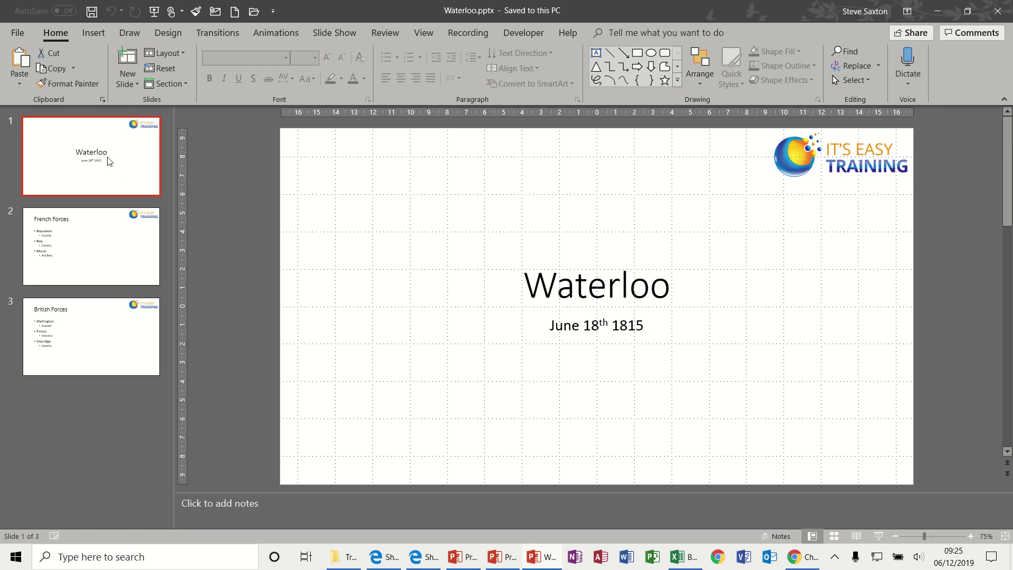
pyautogui.click(102, 245)
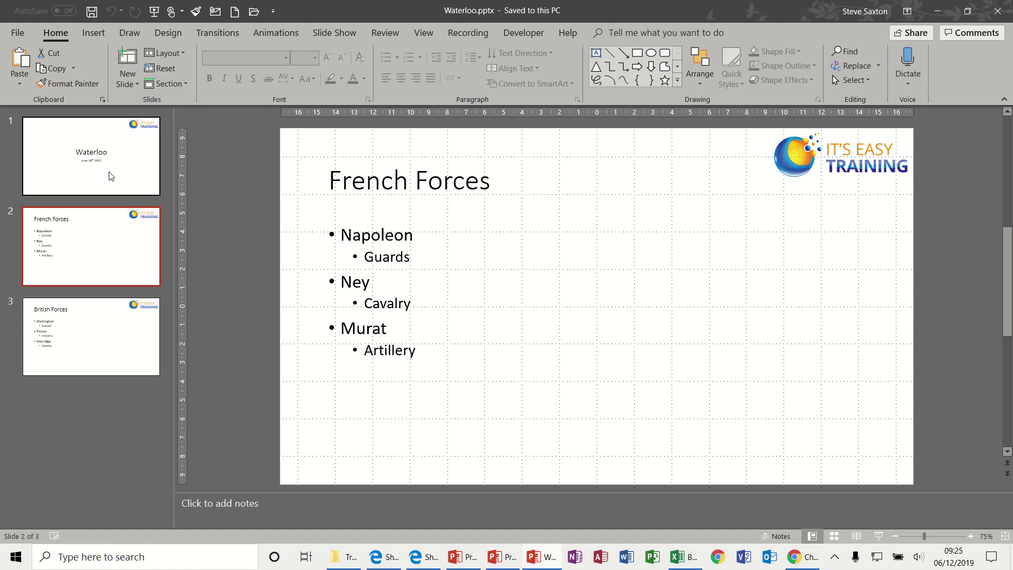
pyautogui.press('Up')
pyautogui.press('Down')
pyautogui.click(97, 312)
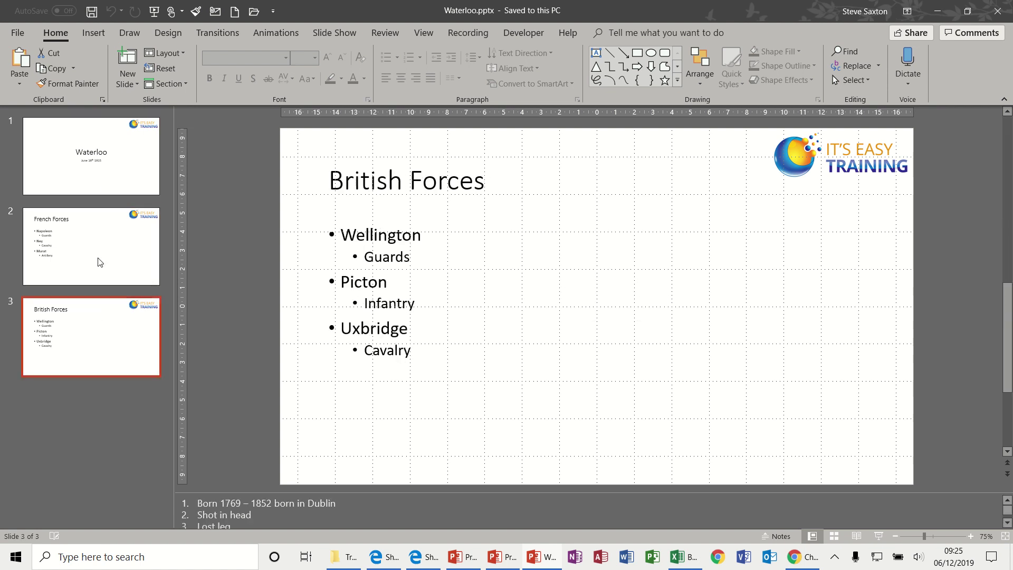
pyautogui.press('Up')
pyautogui.press('Up')
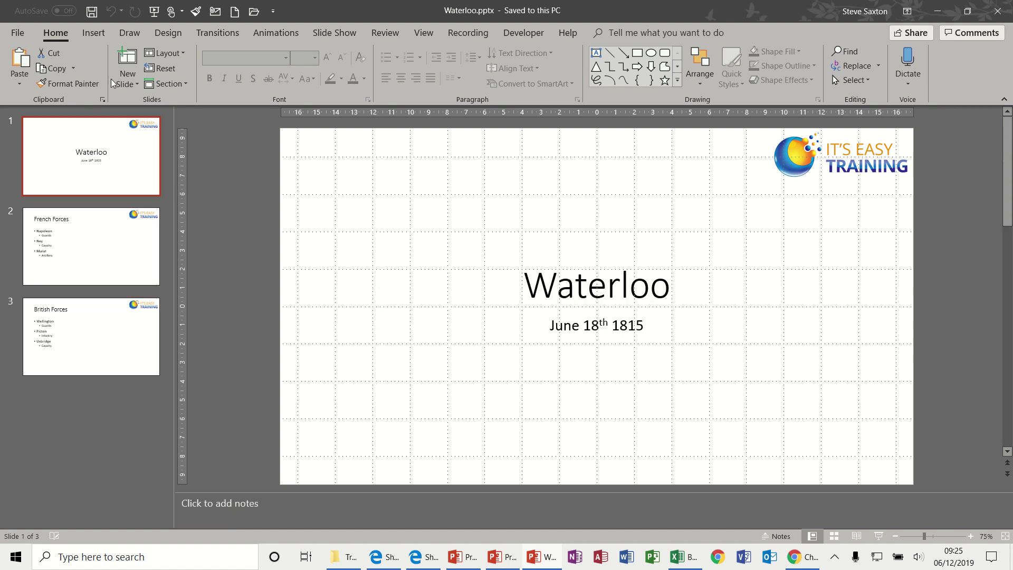
# - Browse the Design tab's full themes gallery and close it without applying a theme
pyautogui.click(165, 34)
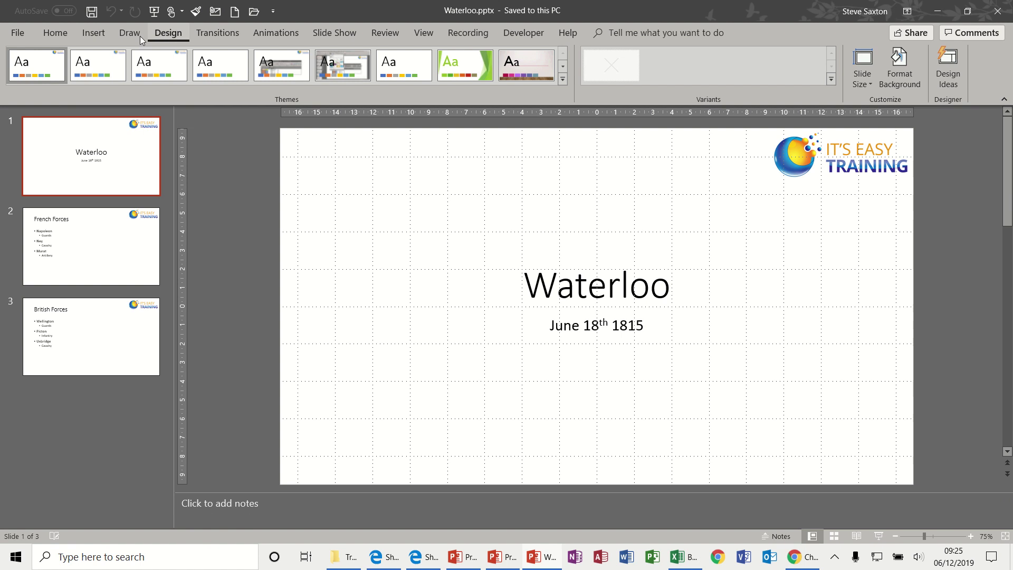
pyautogui.click(563, 79)
pyautogui.scroll(-1, 561, 86)
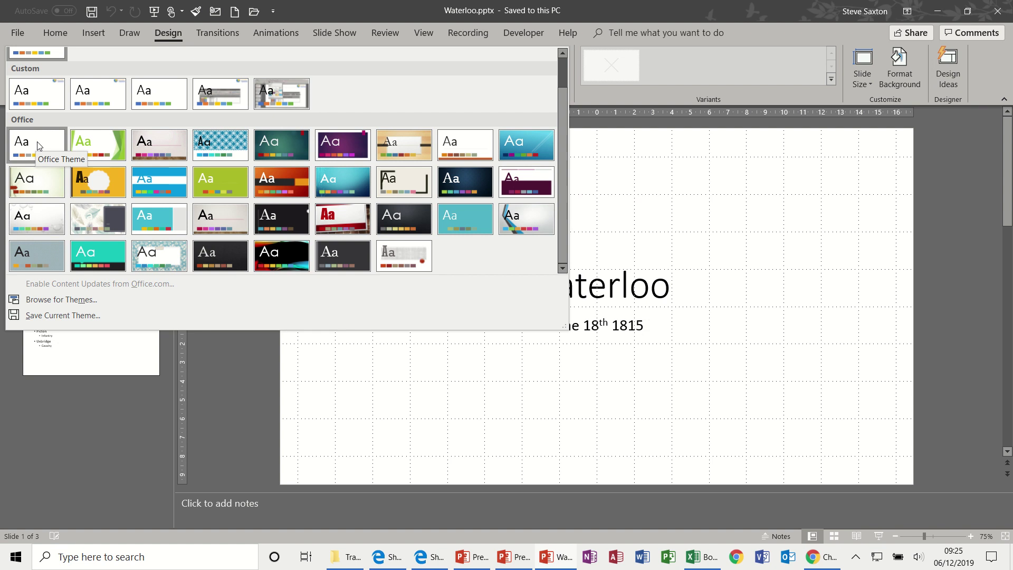
pyautogui.click(590, 100)
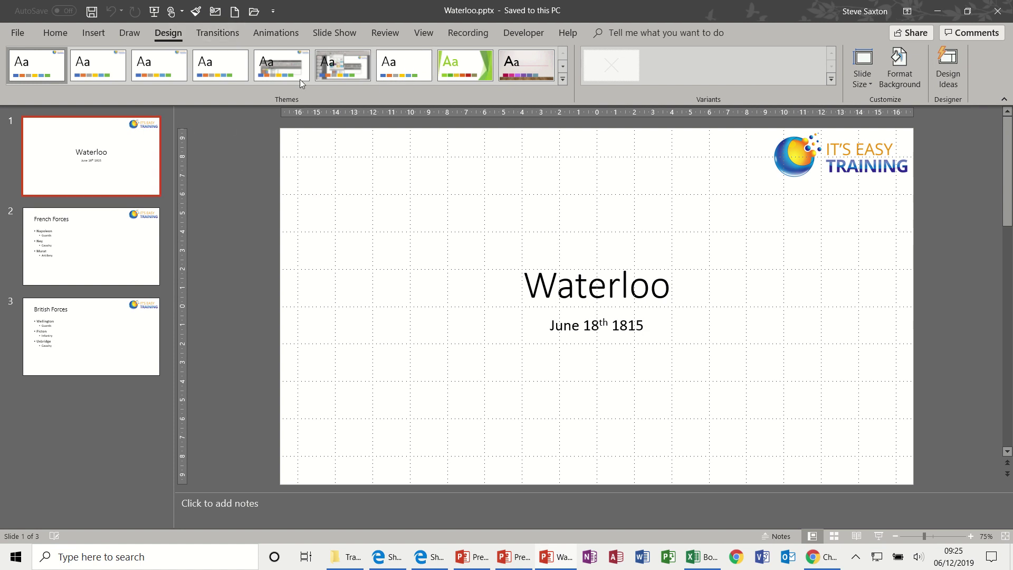
# - Fill the Waterloo title slide background with solid blue, then go to the French Forces slide
pyautogui.click(900, 66)
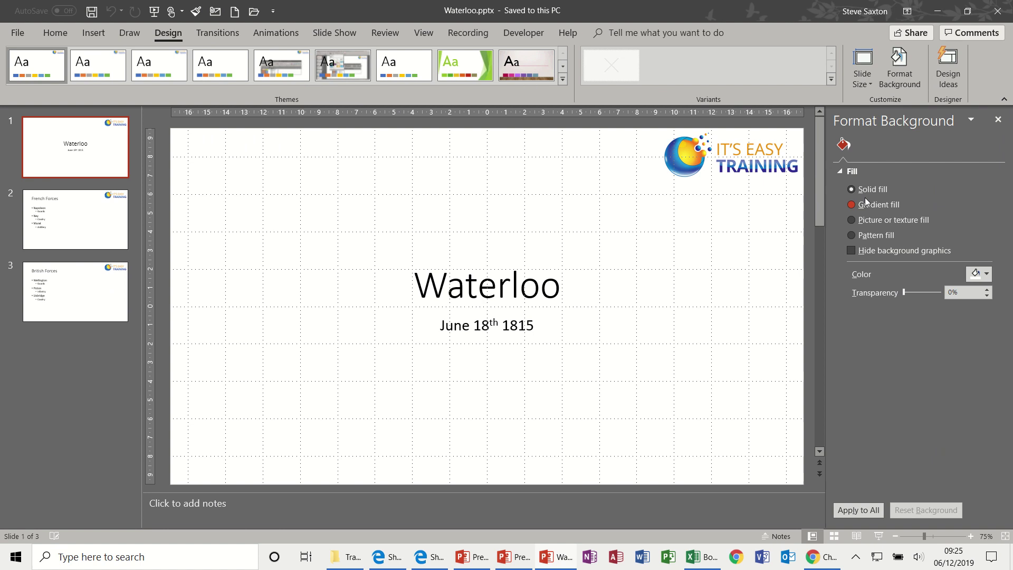
pyautogui.click(986, 273)
pyautogui.click(954, 316)
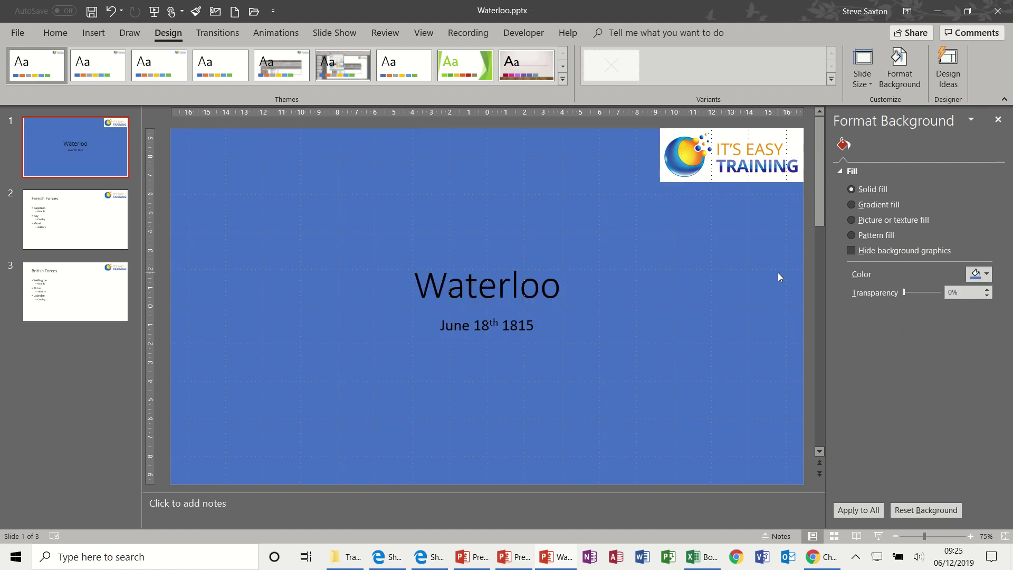
pyautogui.click(109, 231)
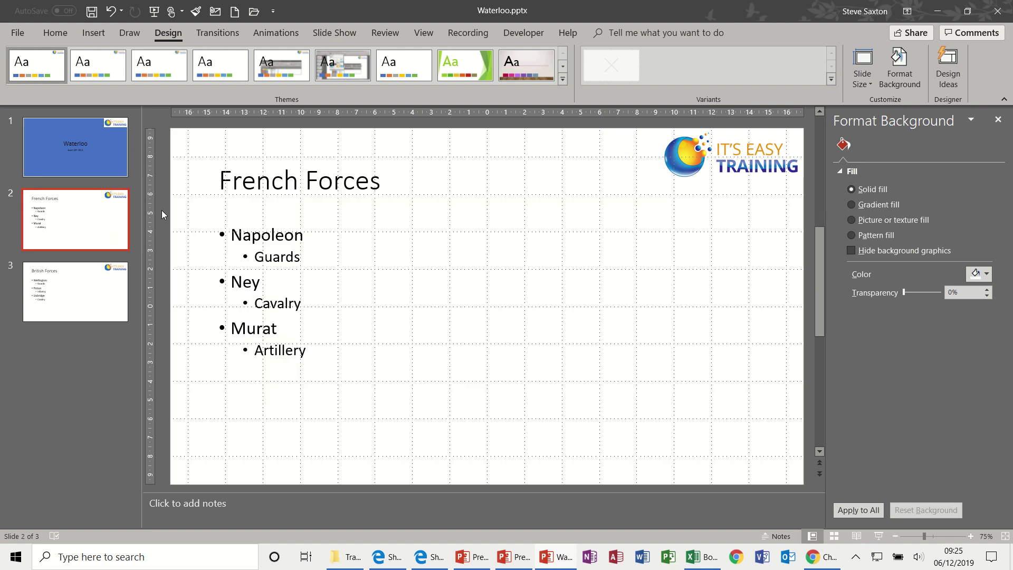
# - Set the French Forces background to a Gradient fill of Radial type, From Center direction
pyautogui.click(852, 205)
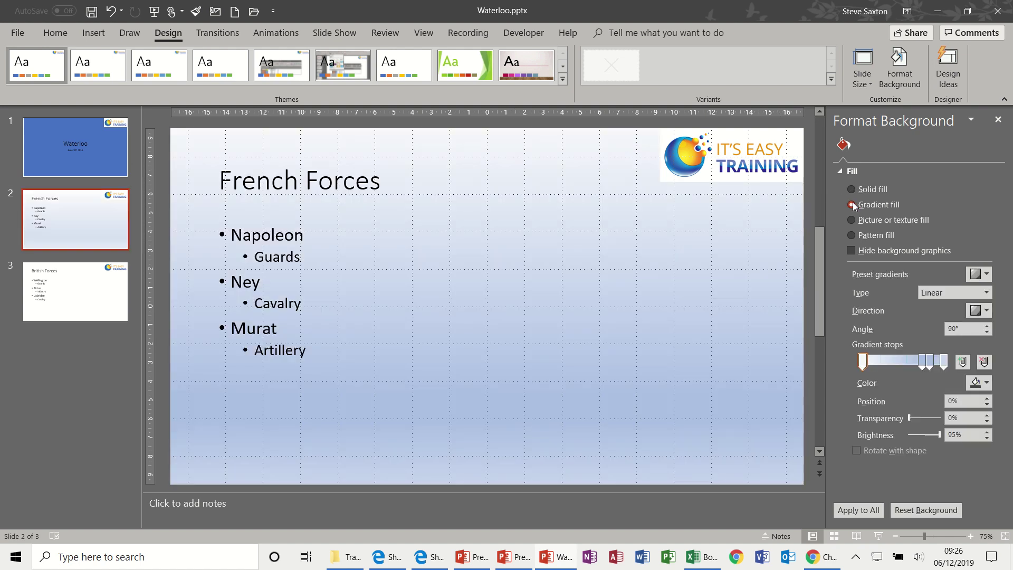
pyautogui.click(988, 276)
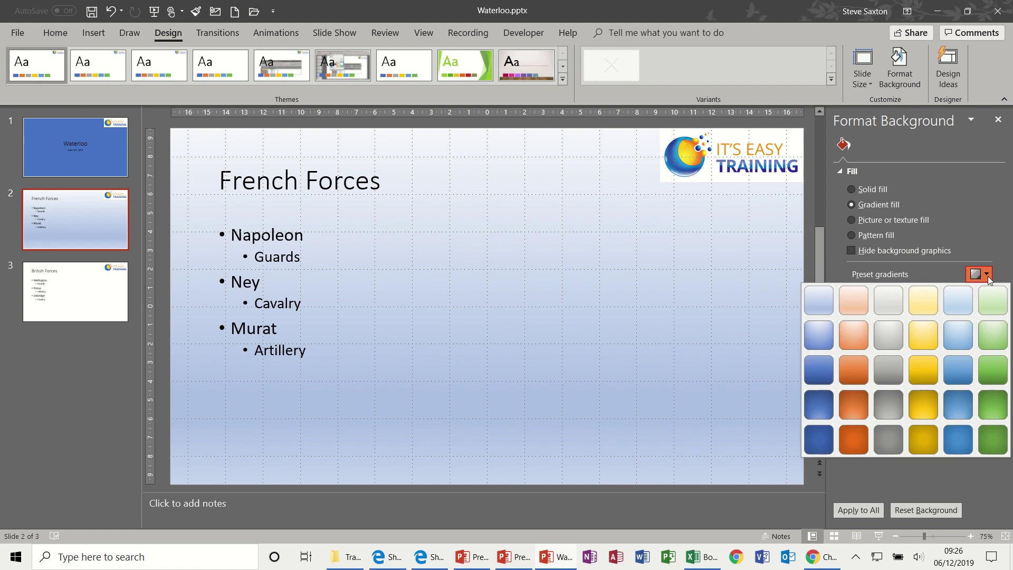
pyautogui.click(988, 277)
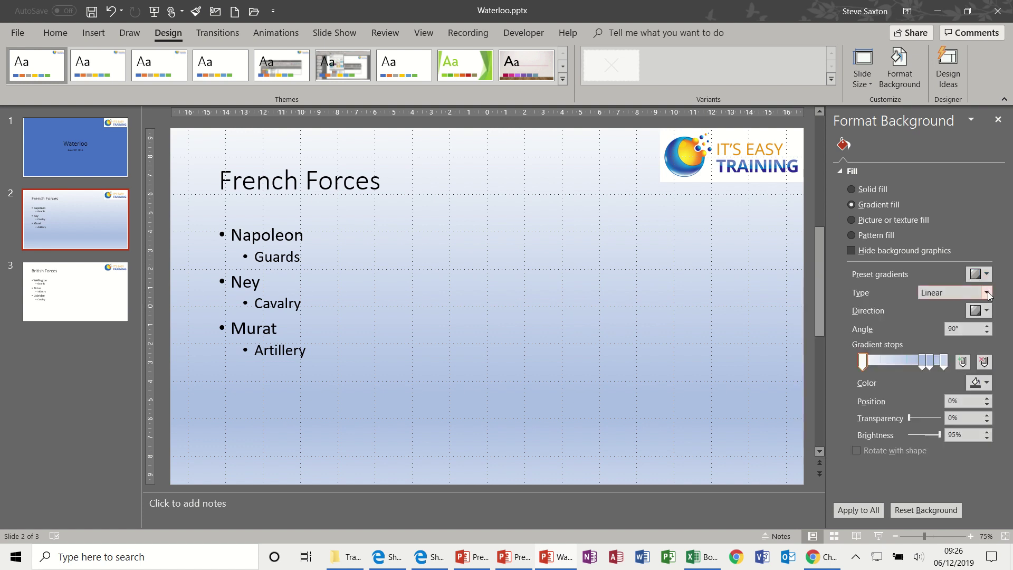
pyautogui.click(987, 293)
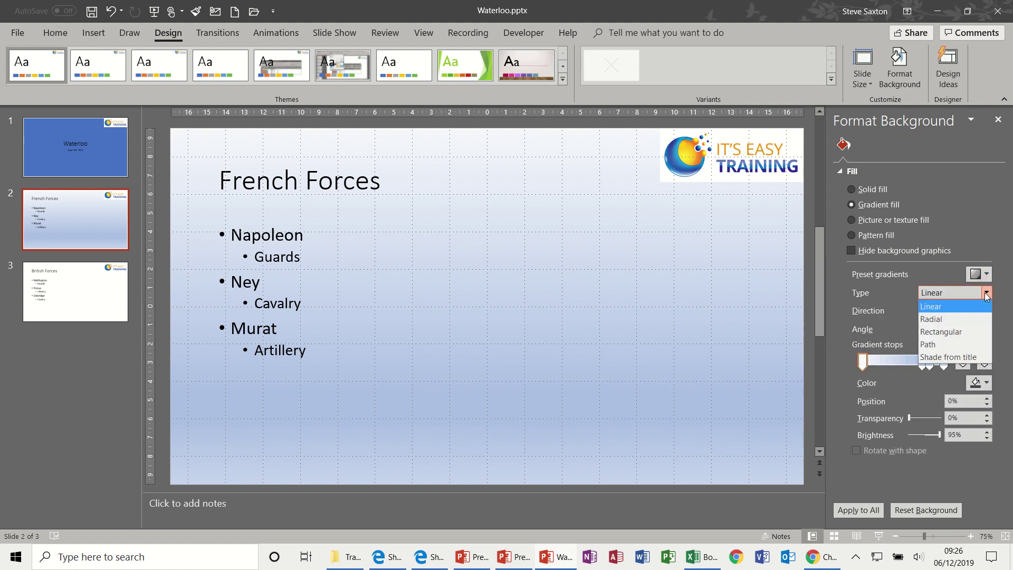
pyautogui.click(958, 318)
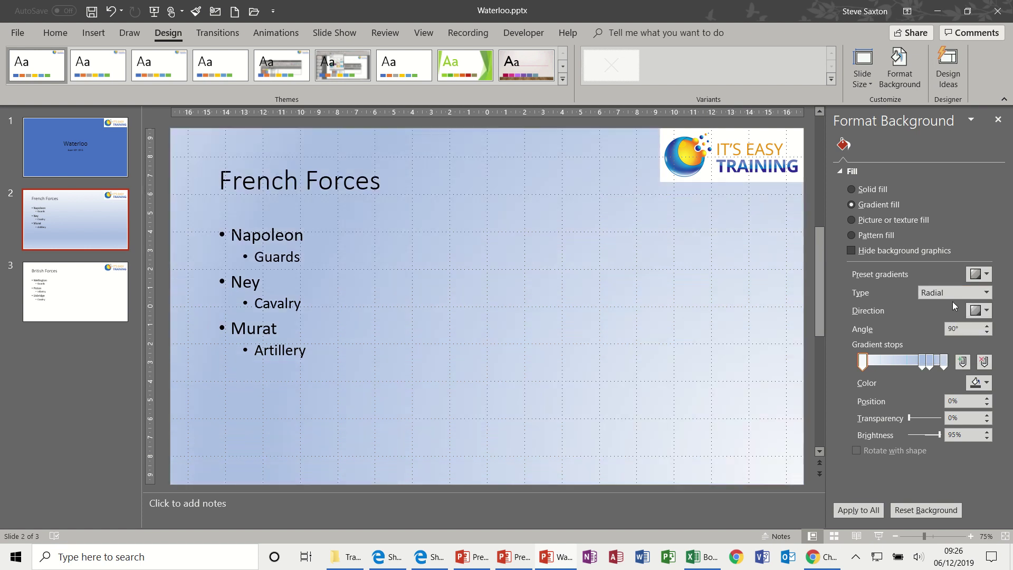
pyautogui.click(989, 315)
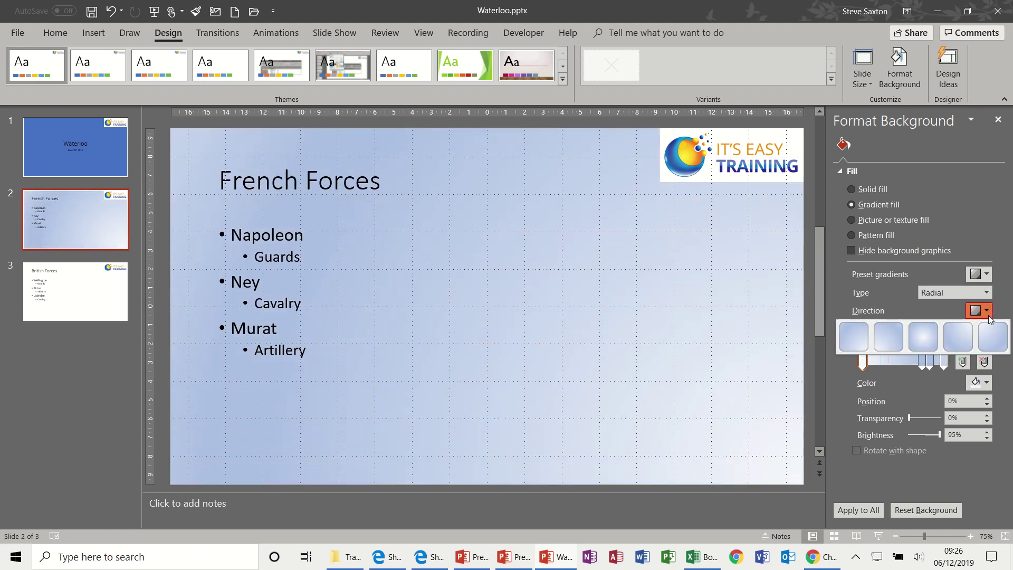
pyautogui.click(923, 339)
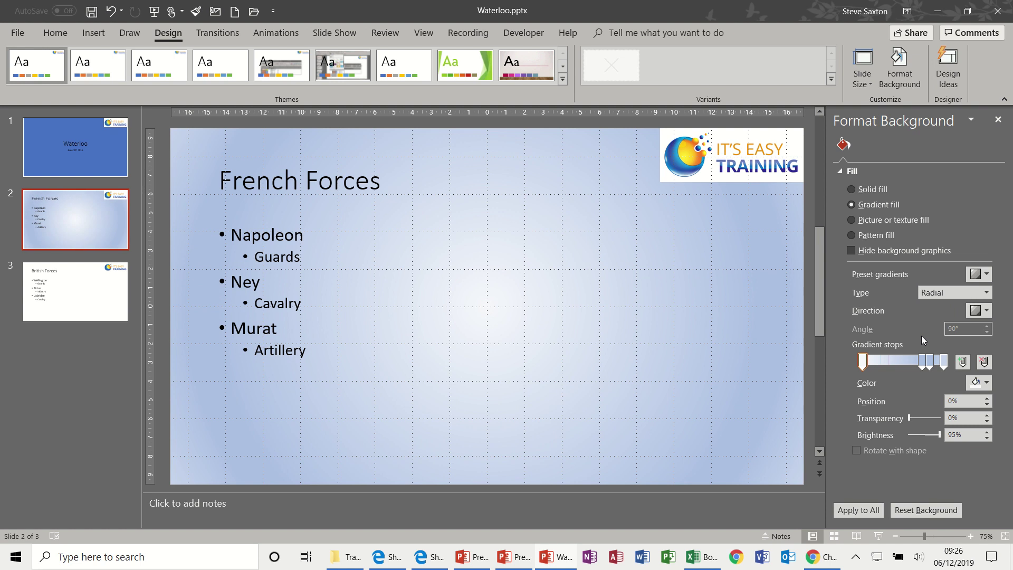
pyautogui.click(918, 363)
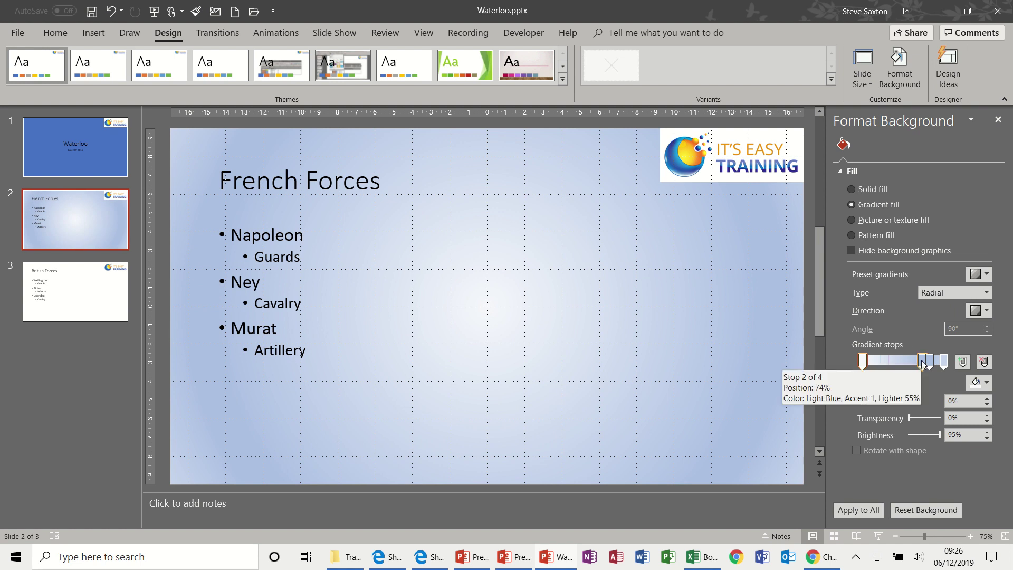
# - Remove the middle gradient stops and add a dark blue-grey stop at 34%
pyautogui.moveTo(910, 386)
pyautogui.mouseDown()
pyautogui.moveTo(924, 388)
pyautogui.moveTo(901, 378)
pyautogui.mouseUp()
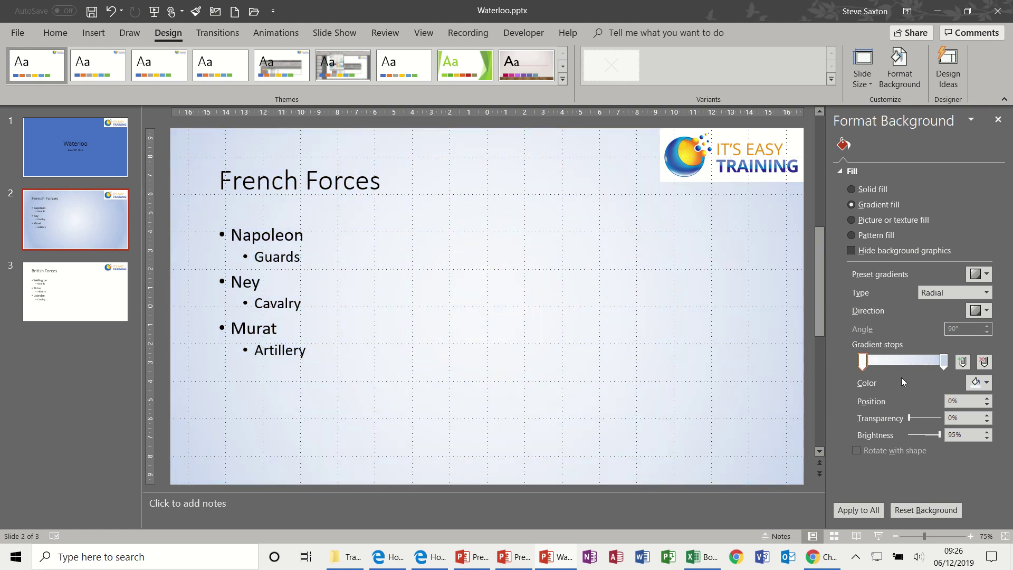
pyautogui.click(879, 361)
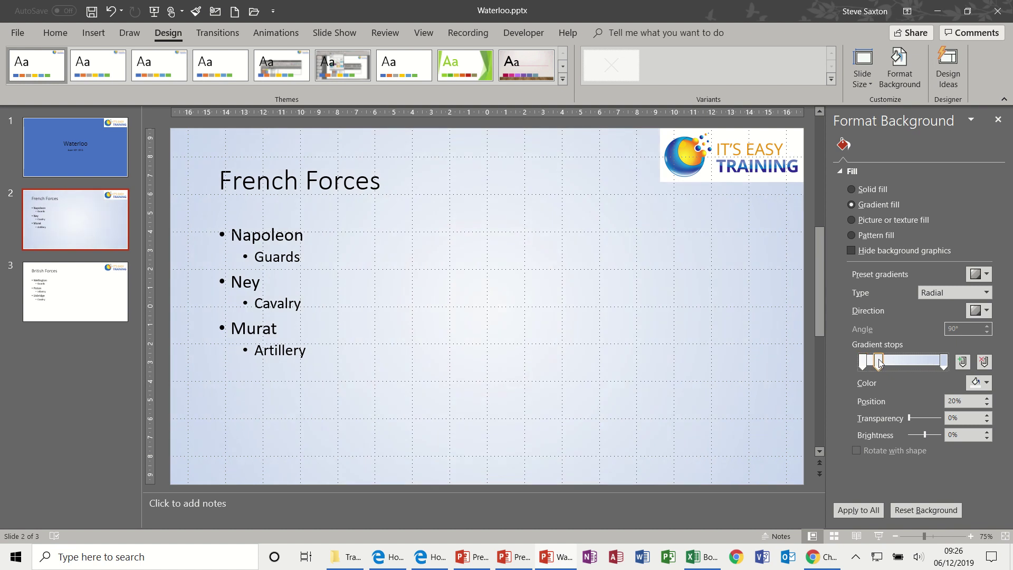
pyautogui.moveTo(880, 363)
pyautogui.mouseDown()
pyautogui.moveTo(897, 363)
pyautogui.moveTo(881, 365)
pyautogui.mouseUp()
pyautogui.click(987, 384)
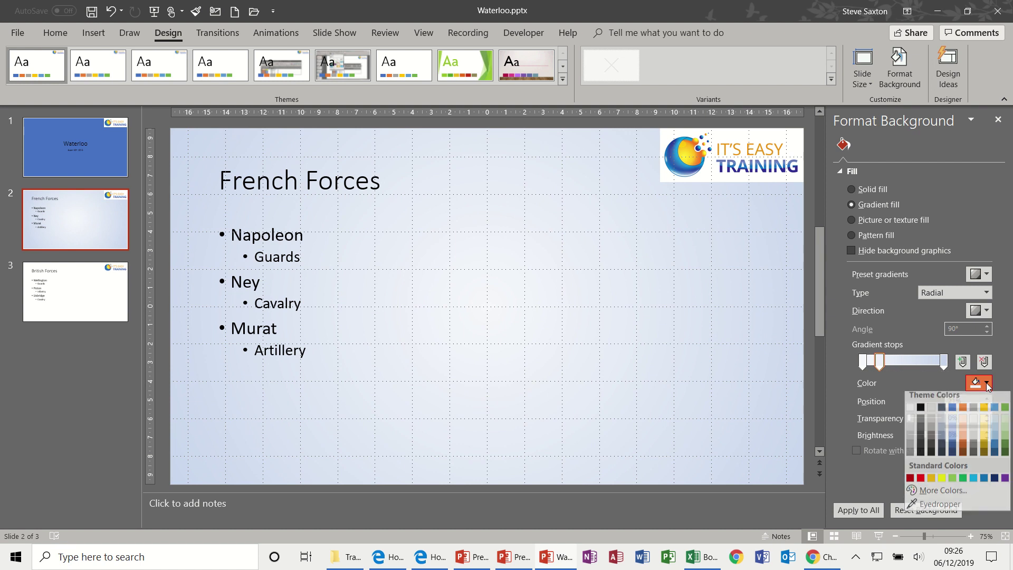
pyautogui.click(942, 412)
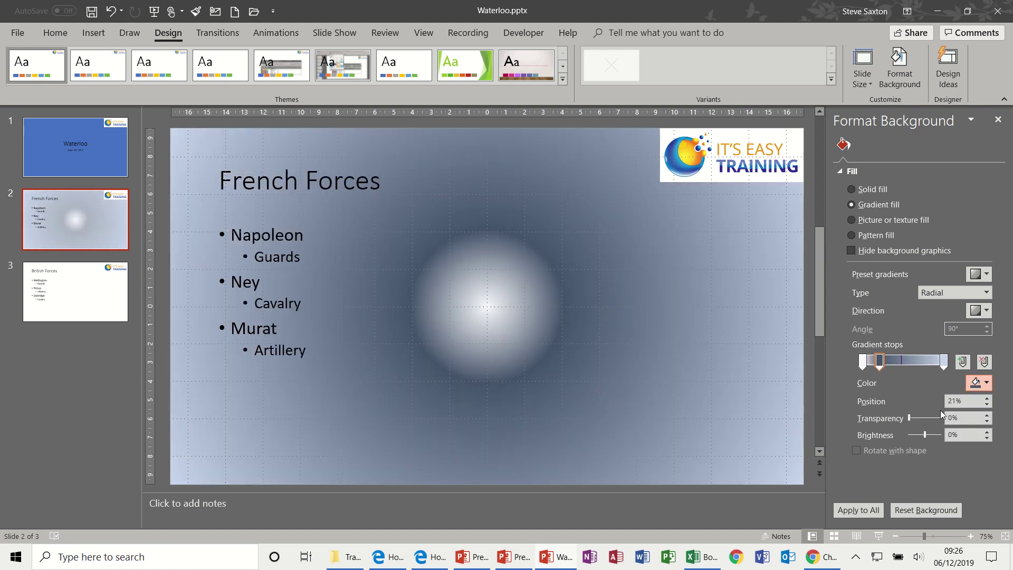
# - Add an orange gradient stop at 42% and a red stop at 66%
pyautogui.click(899, 362)
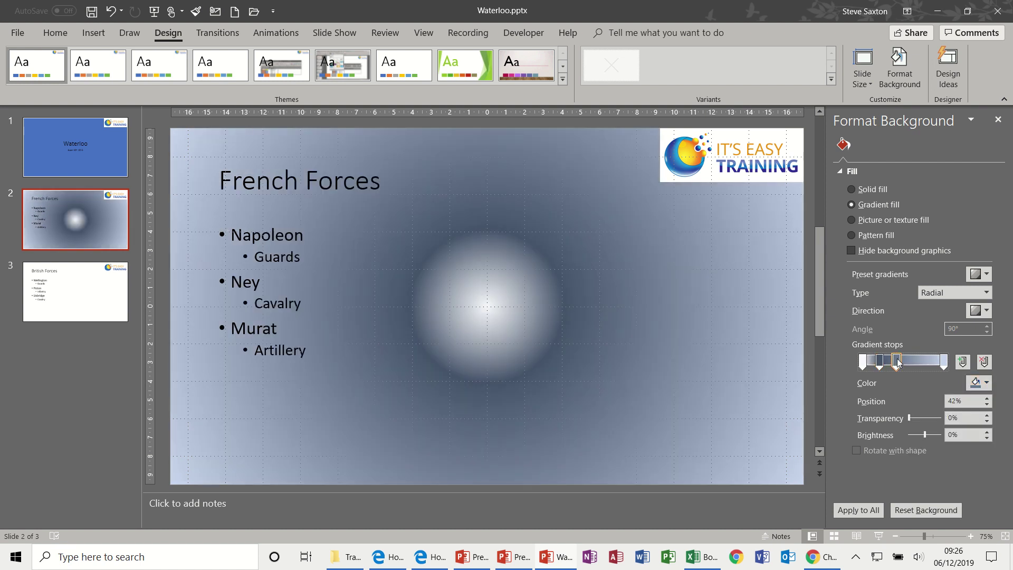
pyautogui.click(987, 384)
pyautogui.click(963, 412)
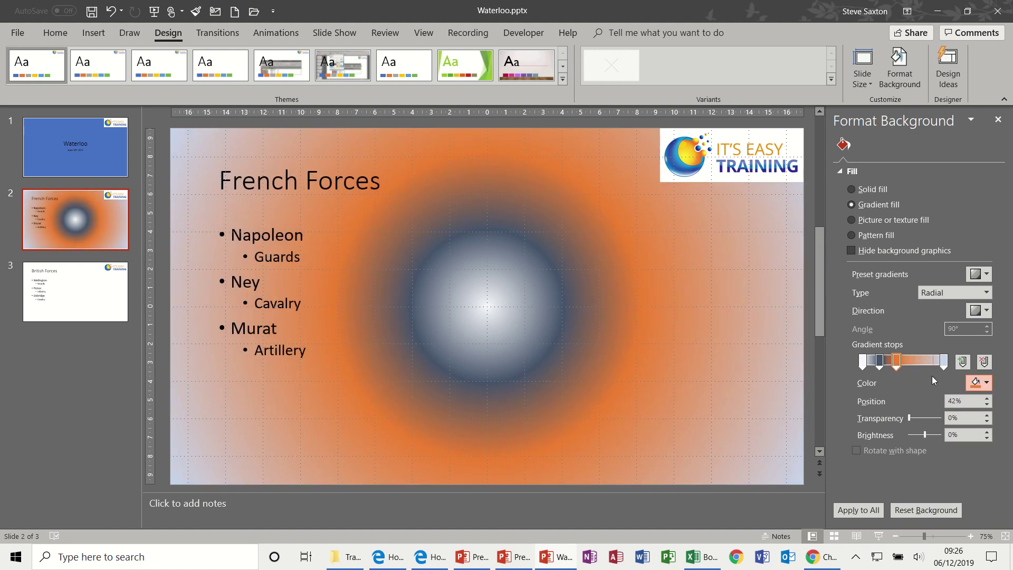
pyautogui.click(916, 362)
pyautogui.click(977, 385)
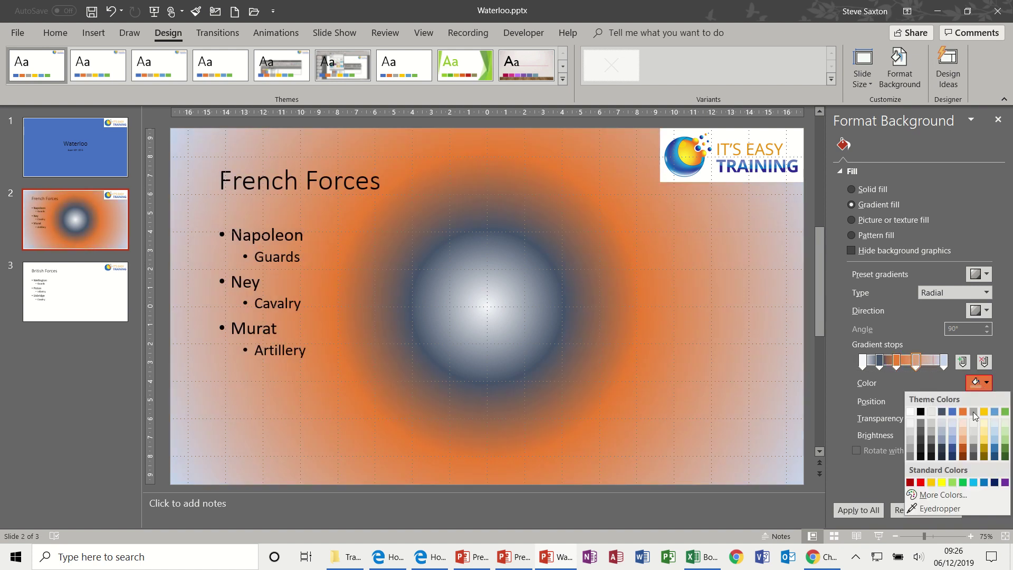
pyautogui.click(921, 483)
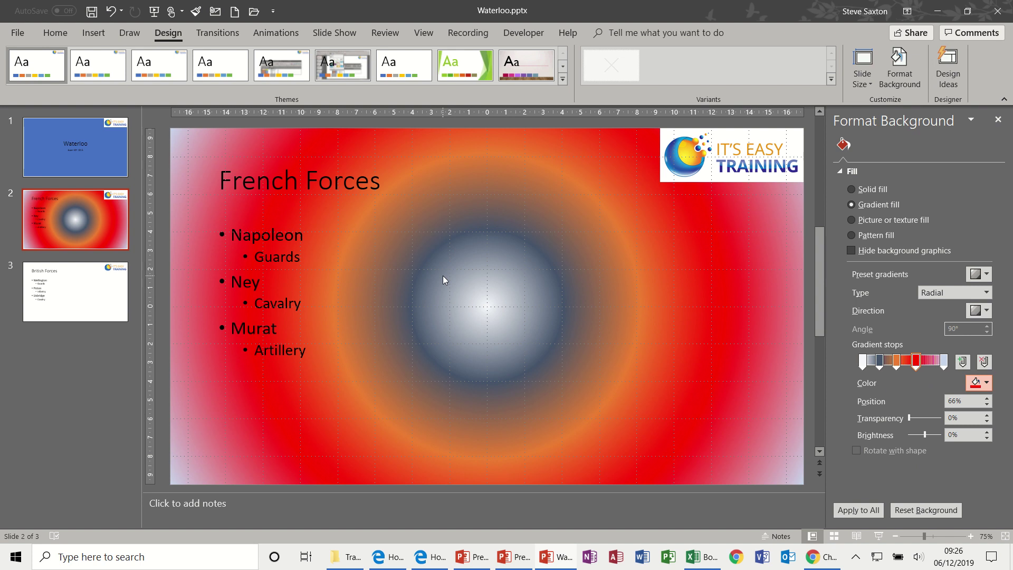
# - Give the British Forces slide the fish fossil texture background, then switch it to the dark purple texture
pyautogui.click(86, 286)
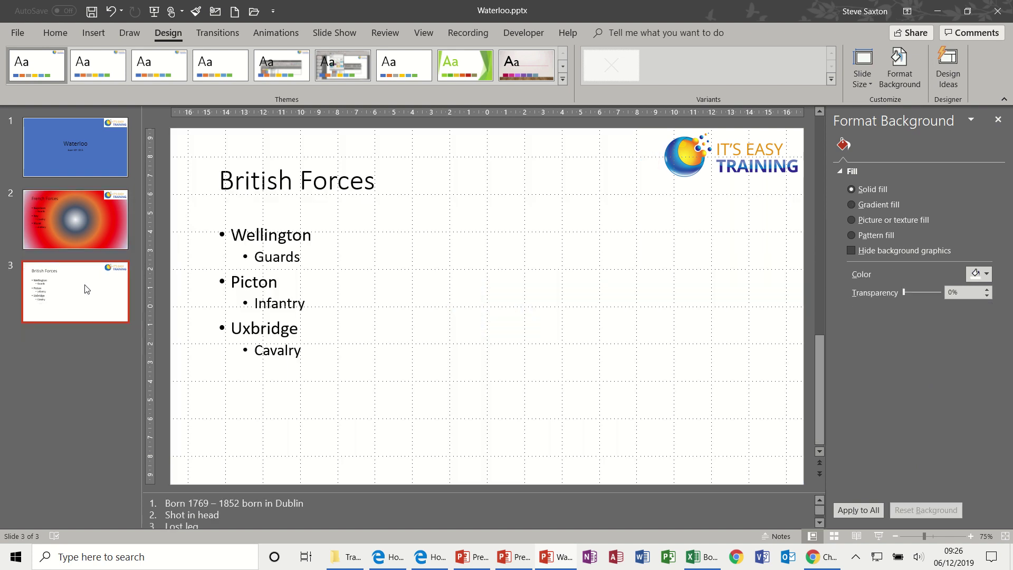
pyautogui.click(858, 222)
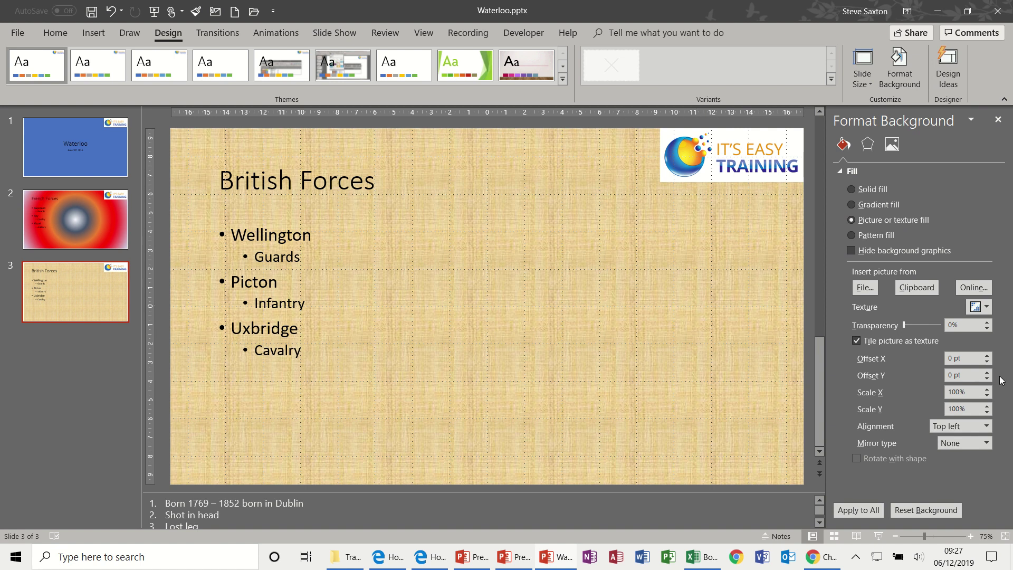
pyautogui.click(990, 307)
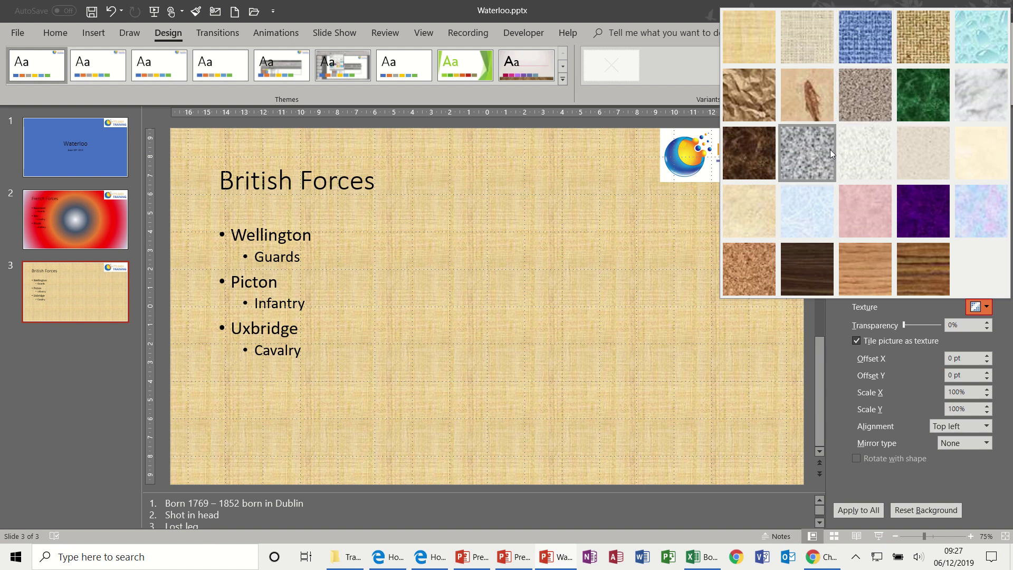
pyautogui.click(817, 84)
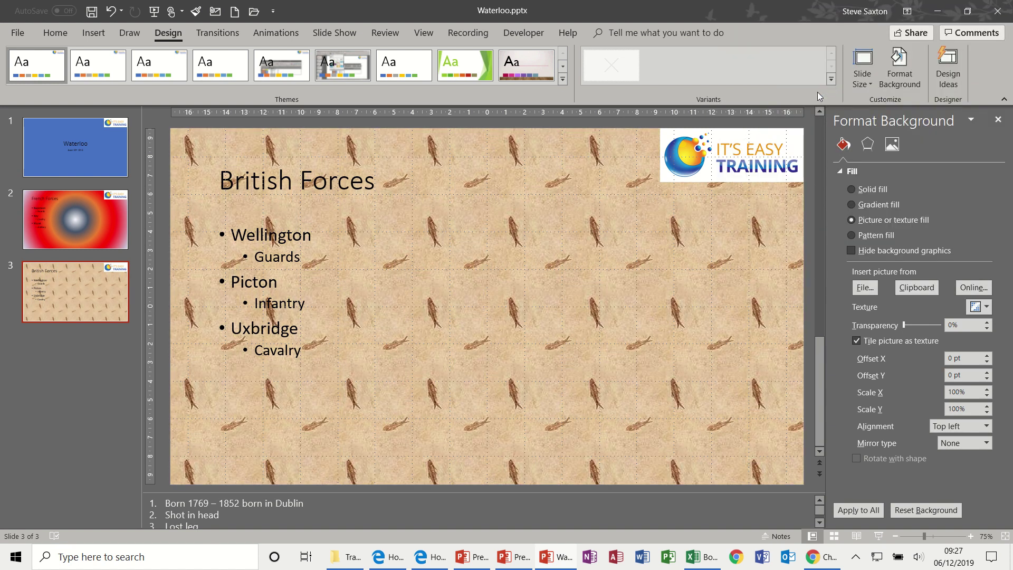
pyautogui.click(986, 309)
pyautogui.click(916, 205)
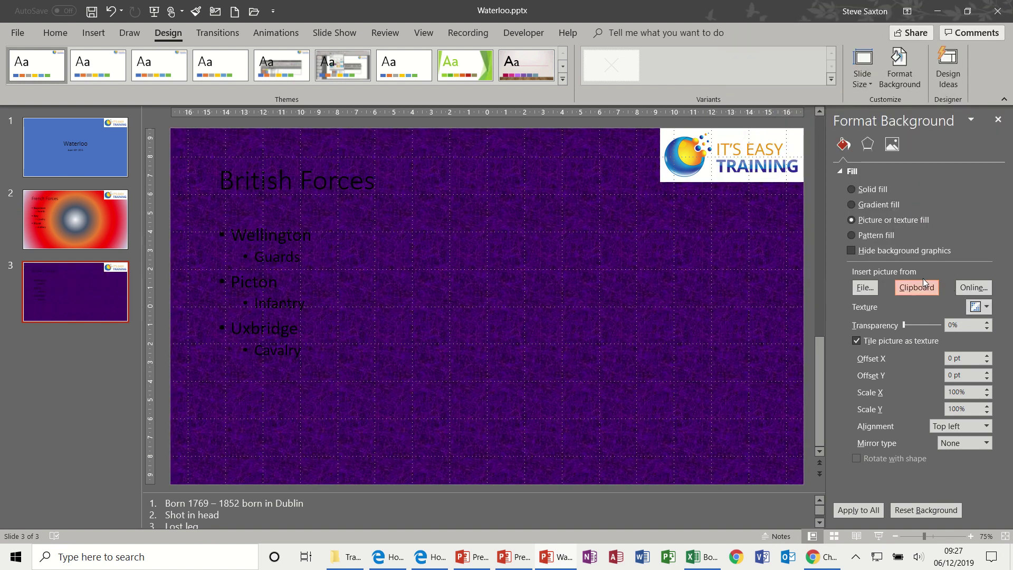
# - Fill the British Forces background with Battle_of_Waterloo greys.jpg from Examples > PHOTOS > PHOTOS Waterloo
pyautogui.click(866, 288)
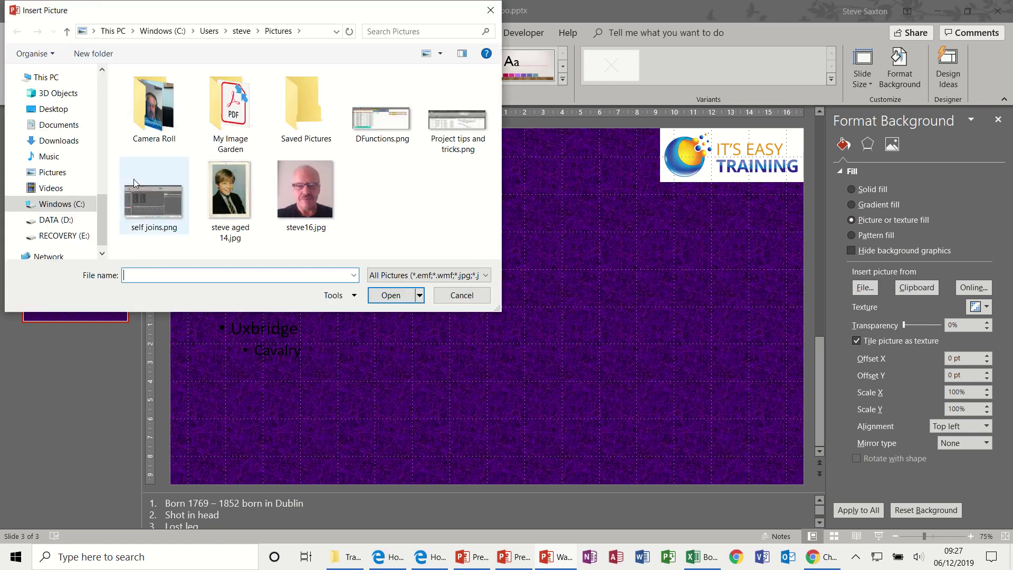
pyautogui.moveTo(103, 203); pyautogui.dragTo(103, 135)
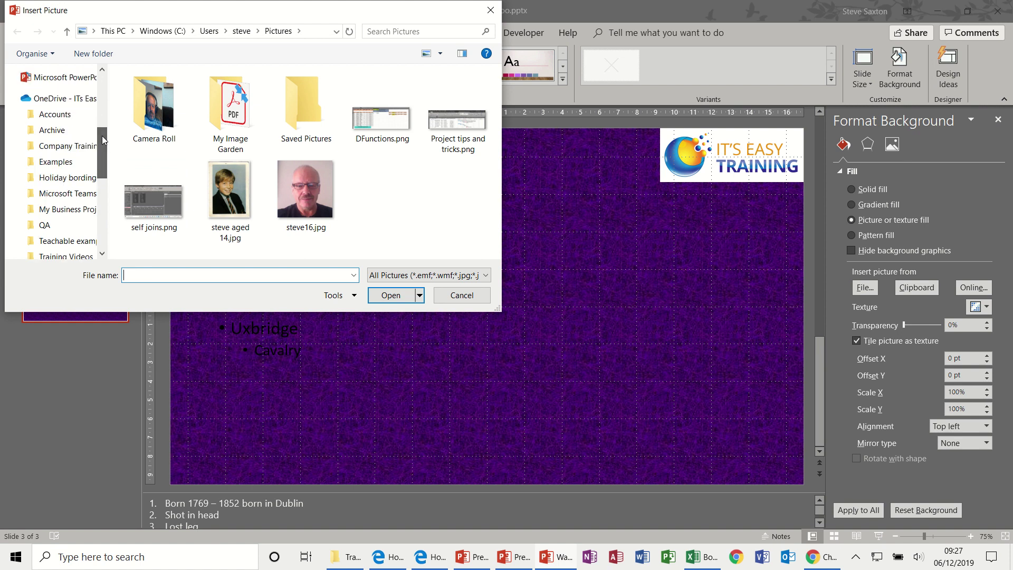
pyautogui.click(65, 162)
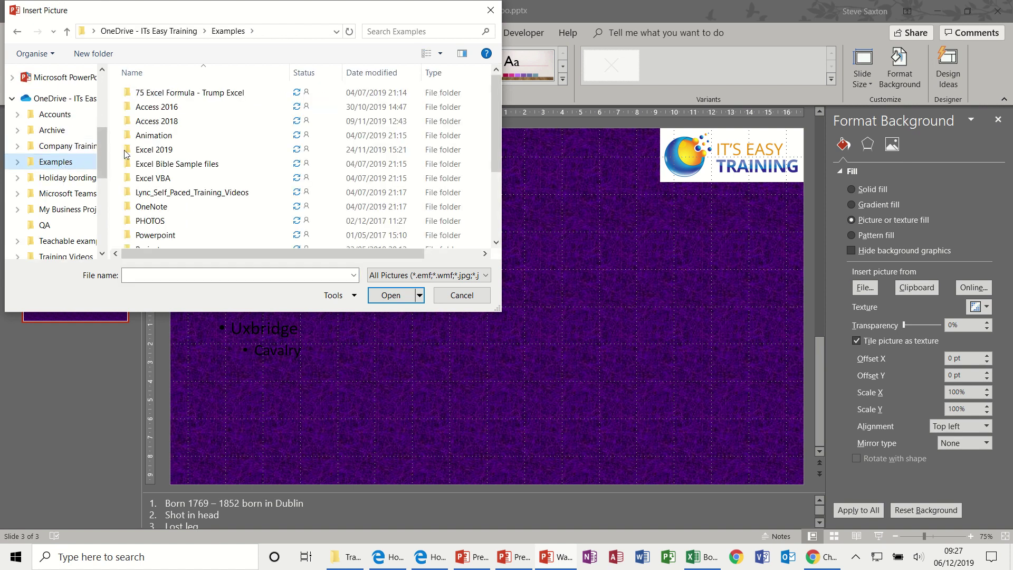
pyautogui.doubleClick(174, 221)
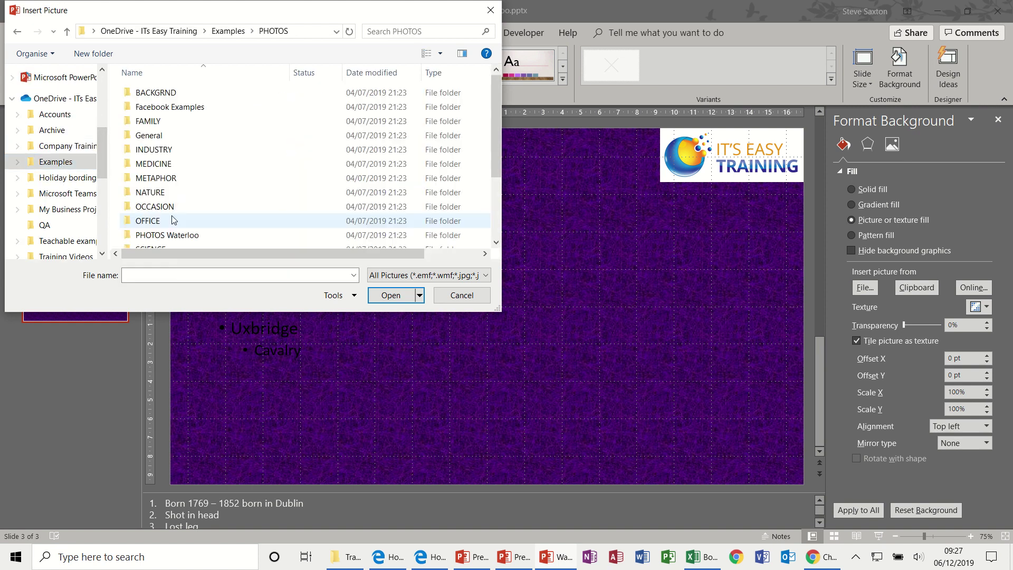
pyautogui.doubleClick(180, 237)
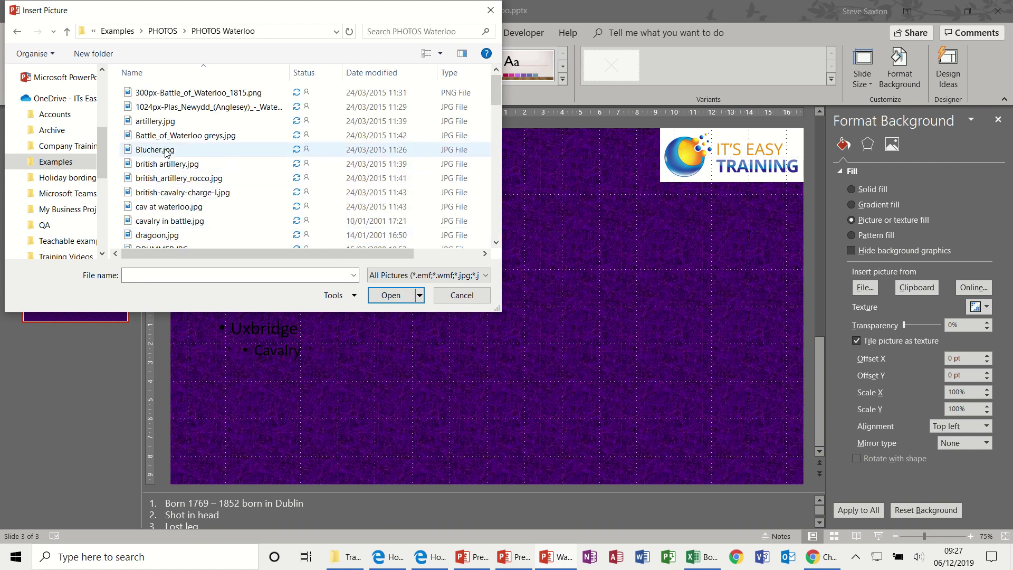
pyautogui.doubleClick(165, 137)
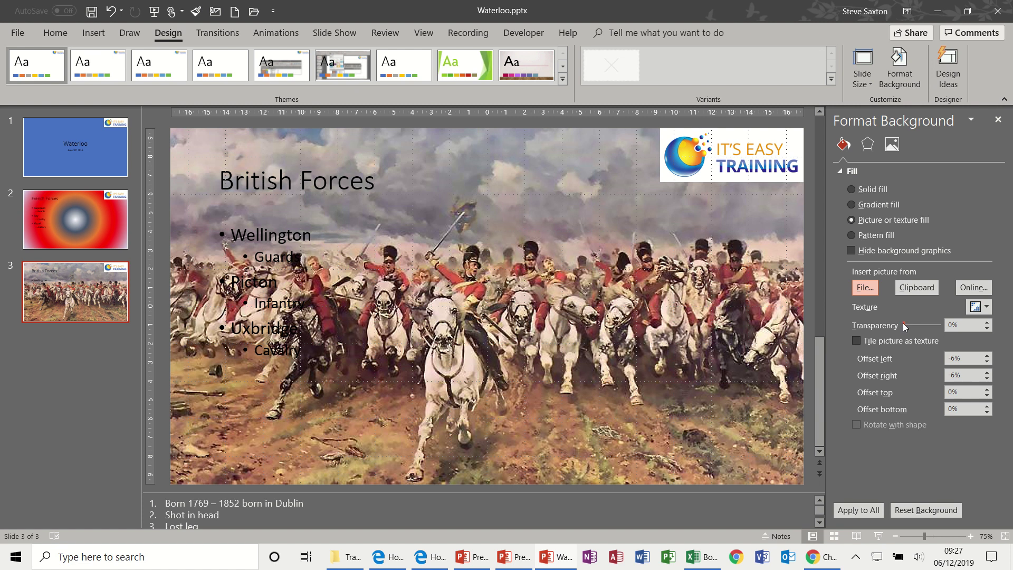
# - Set the cavalry painting's transparency to 68% and go back to the Waterloo title slide
pyautogui.moveTo(904, 324); pyautogui.dragTo(930, 328)
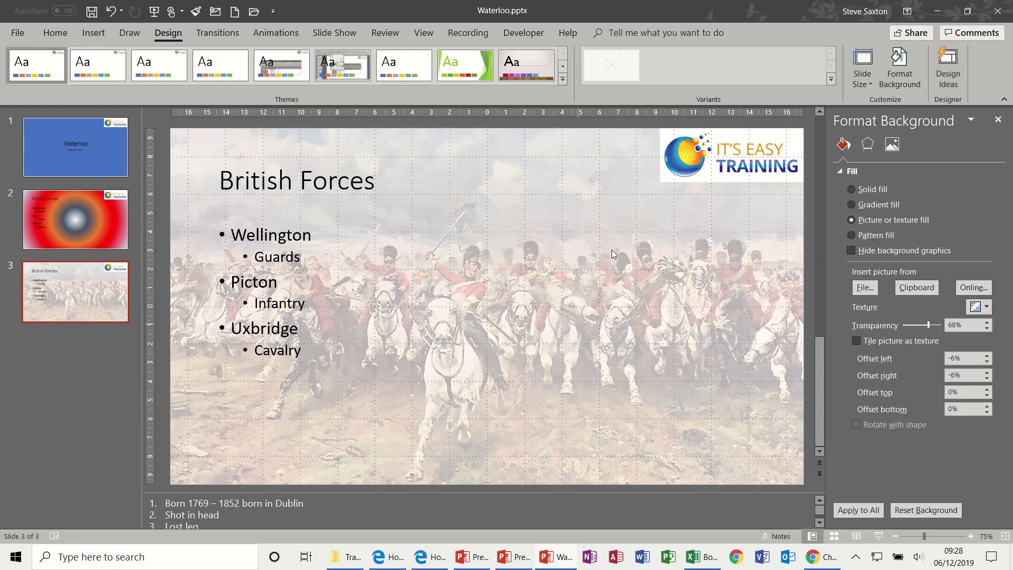
pyautogui.click(118, 156)
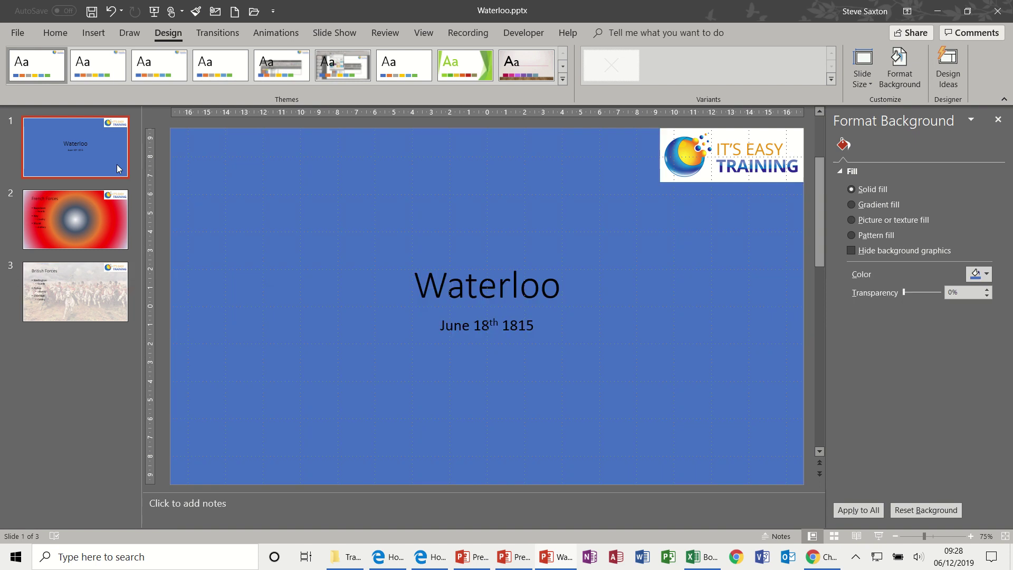
pyautogui.click(110, 223)
pyautogui.click(106, 165)
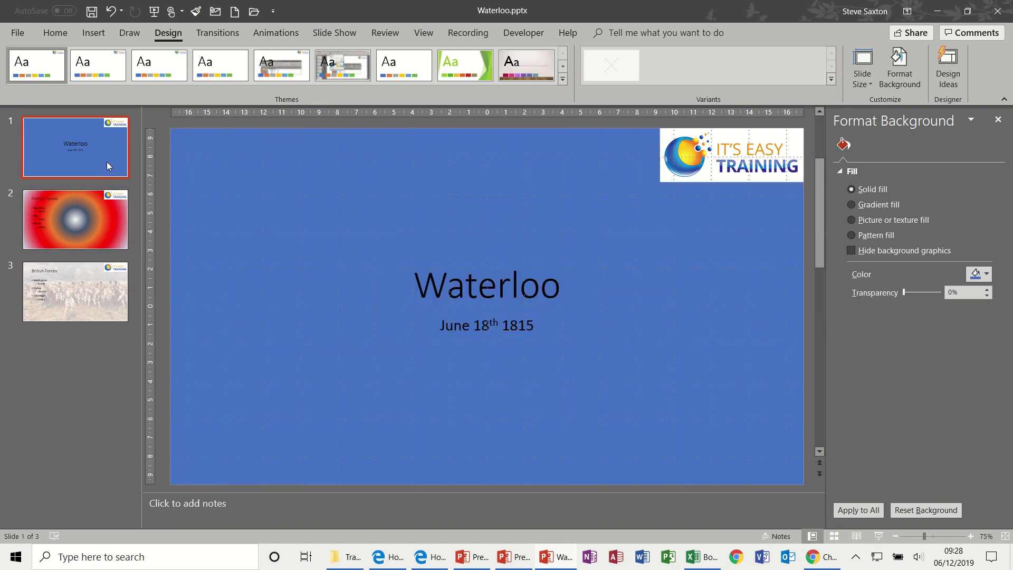
# - Apply the Headlines theme to the deck and dismiss the Design Ideas pane
pyautogui.click(109, 225)
pyautogui.click(109, 271)
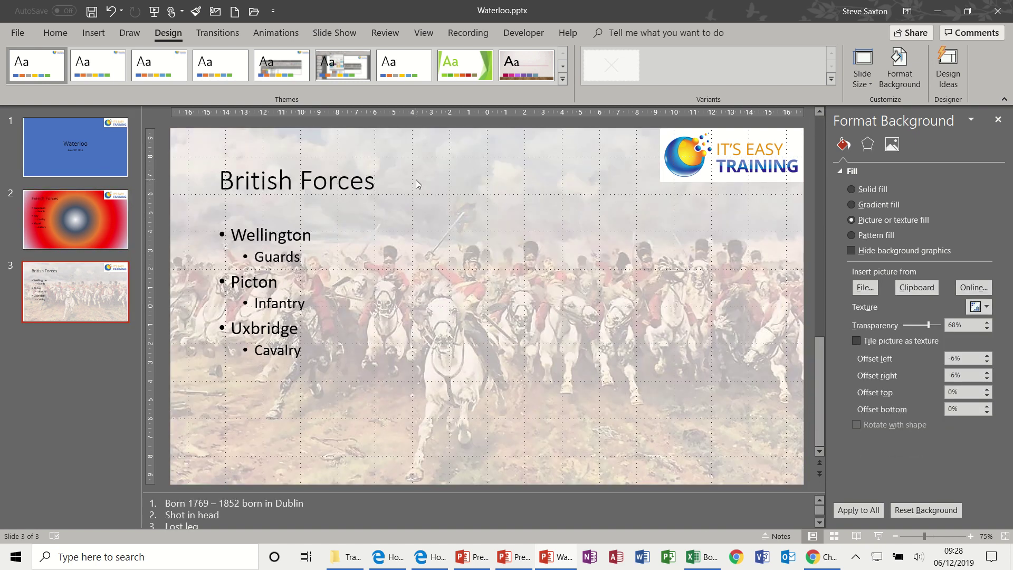
pyautogui.click(563, 79)
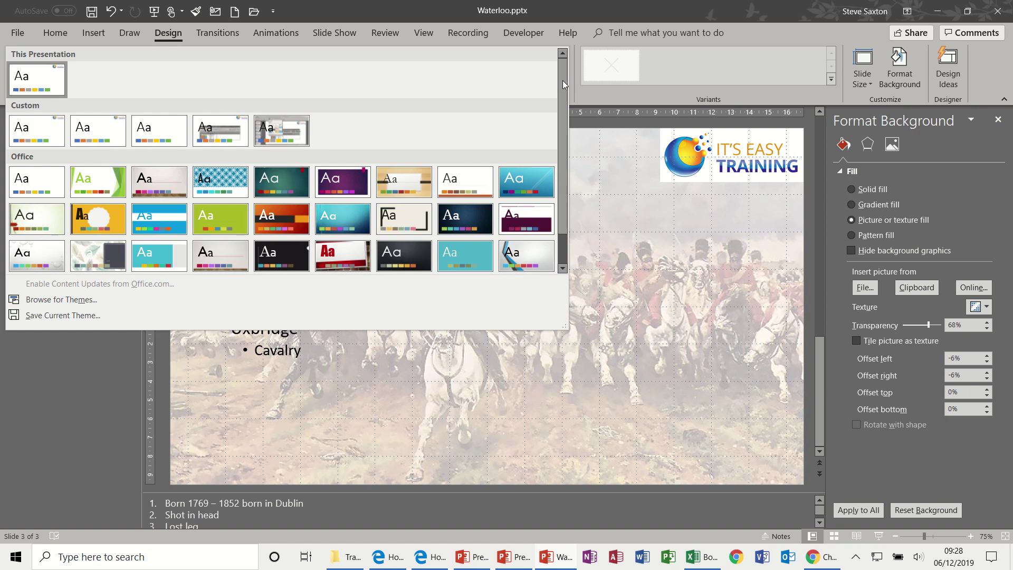
pyautogui.scroll(-1, 562, 80)
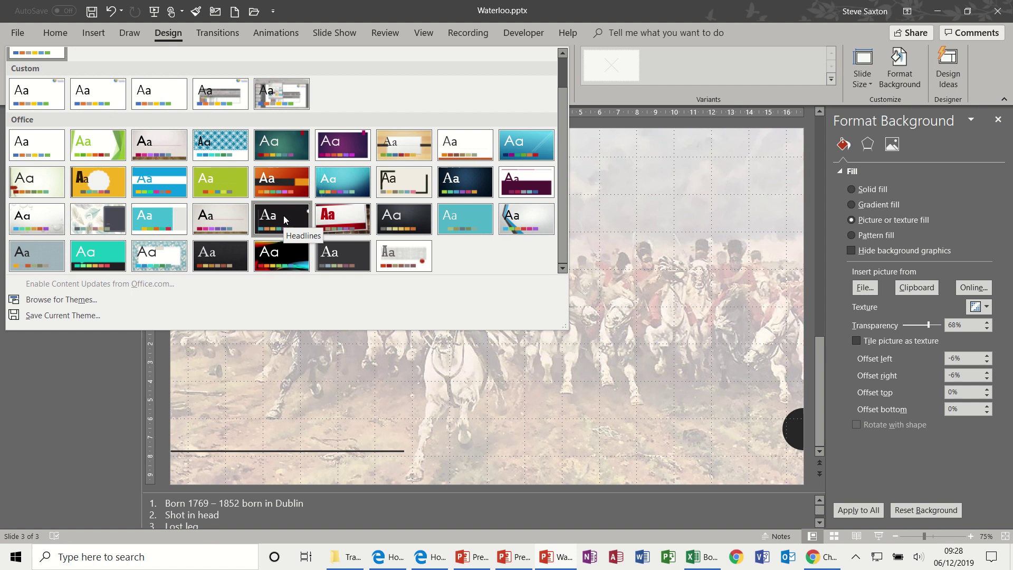
pyautogui.click(283, 219)
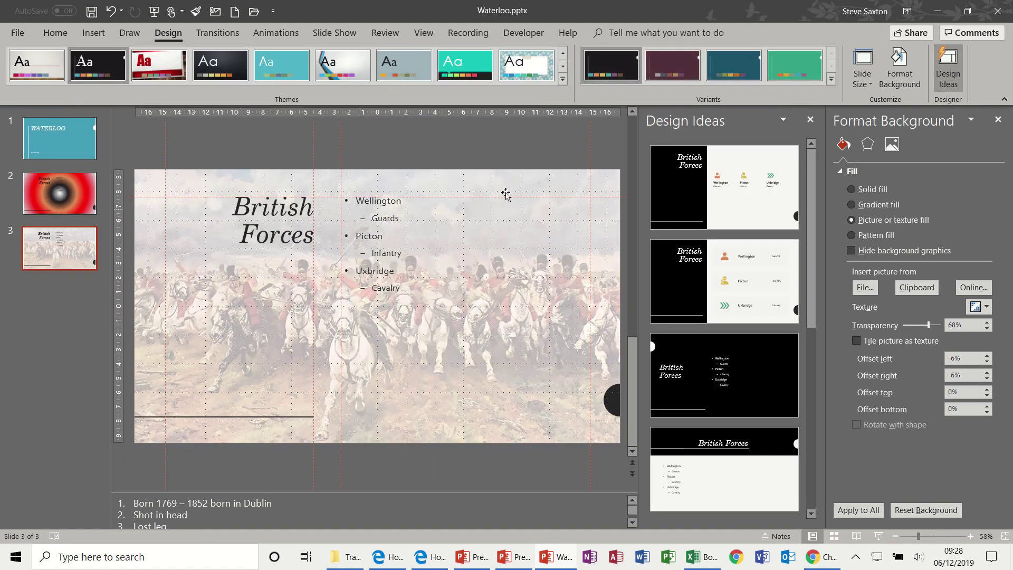
pyautogui.click(812, 119)
# - Review the Waterloo, French Forces and British Forces slides under the Headlines theme
pyautogui.click(89, 153)
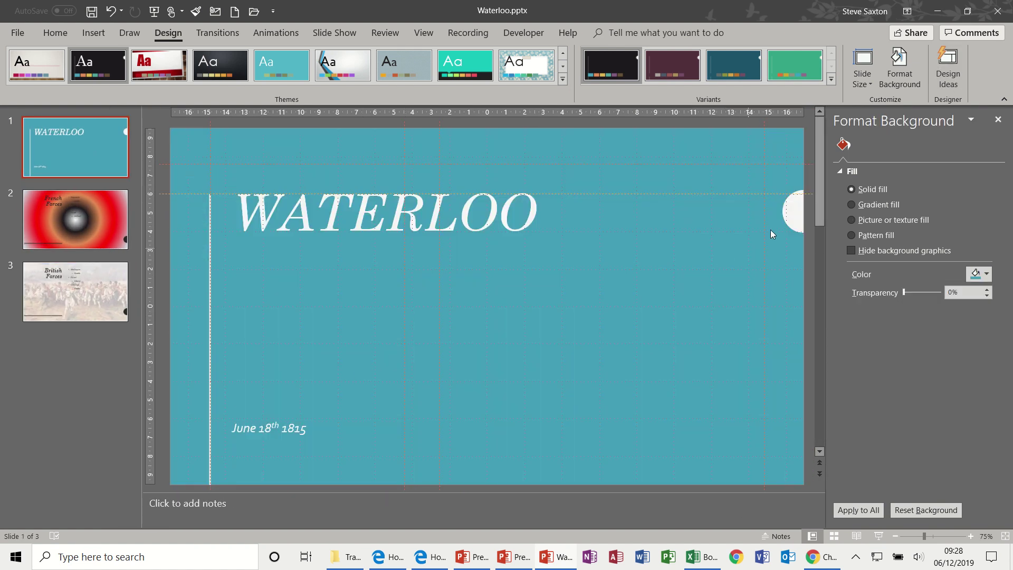
pyautogui.click(122, 227)
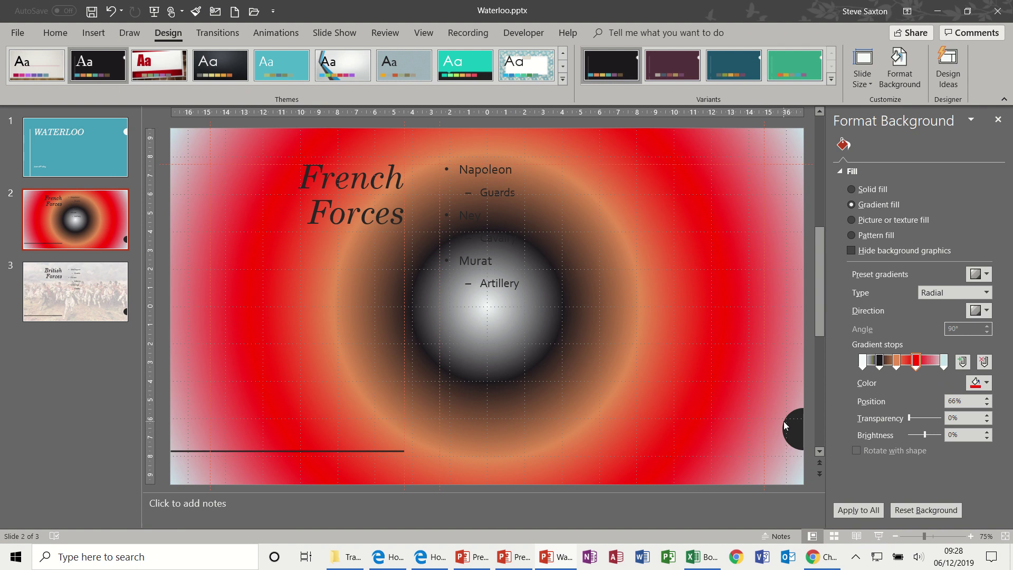
pyautogui.click(121, 294)
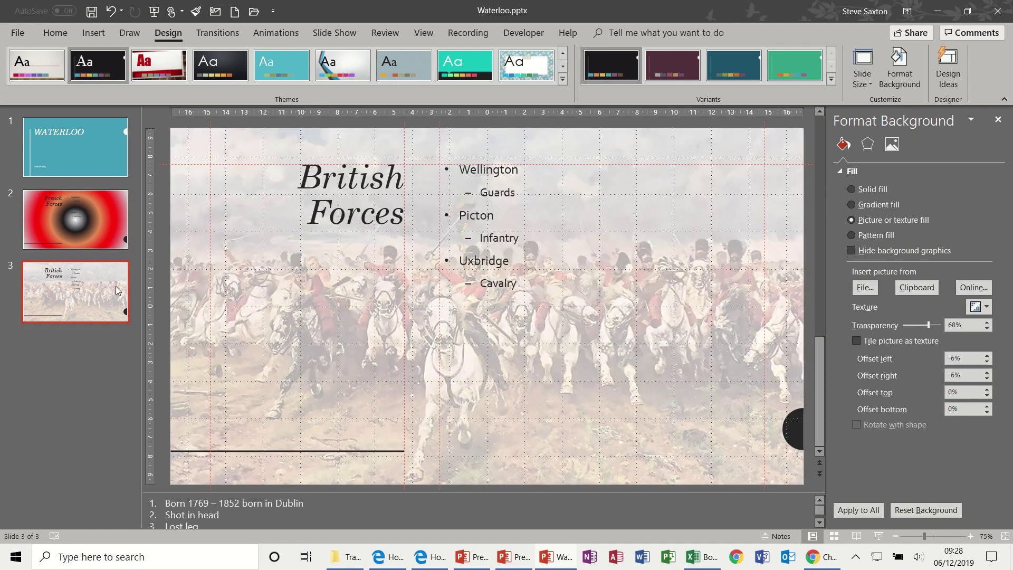
# - Switch the deck to the plain Office theme and dismiss the Design Ideas pane
pyautogui.click(932, 511)
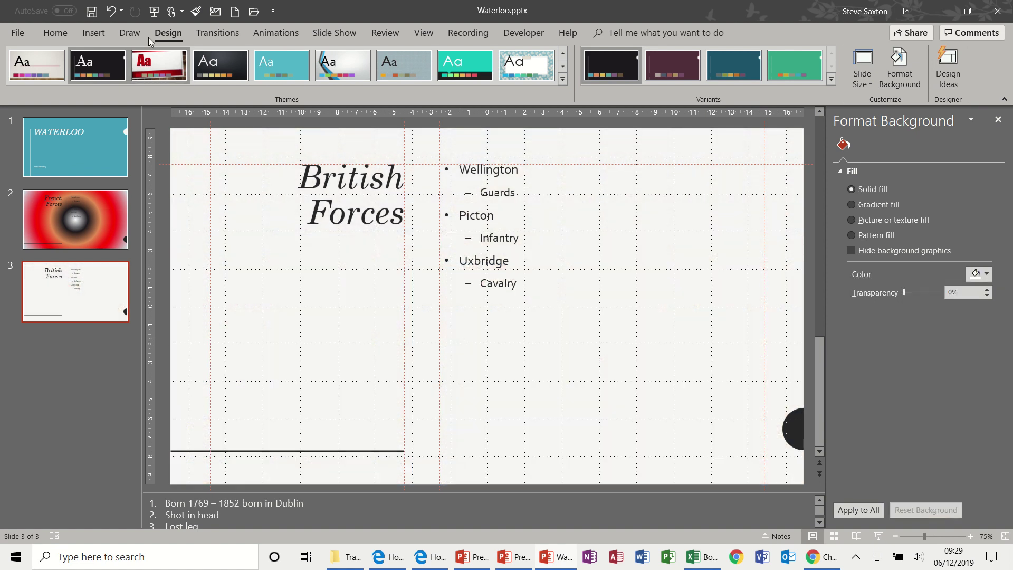
pyautogui.click(111, 10)
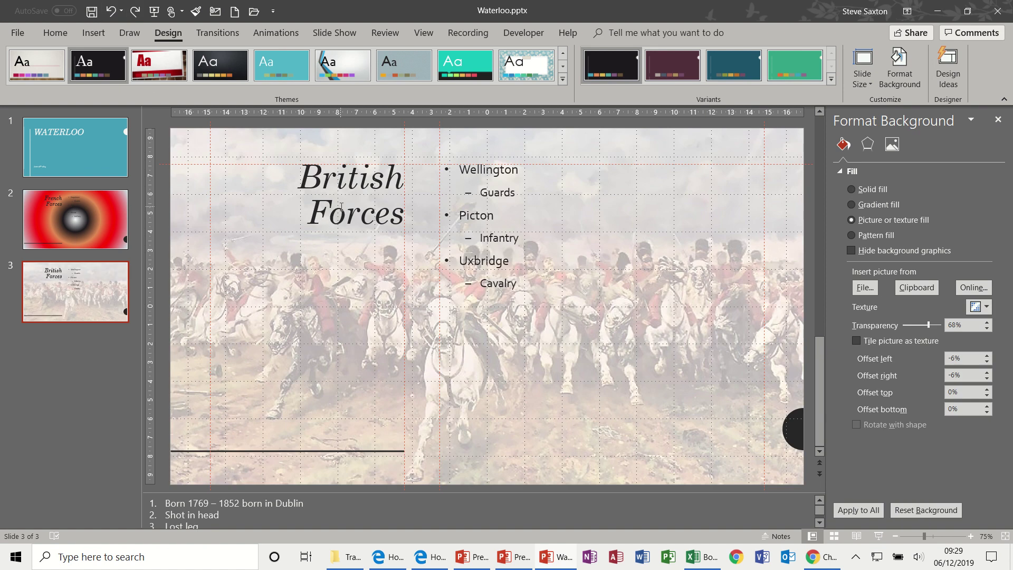
pyautogui.click(562, 79)
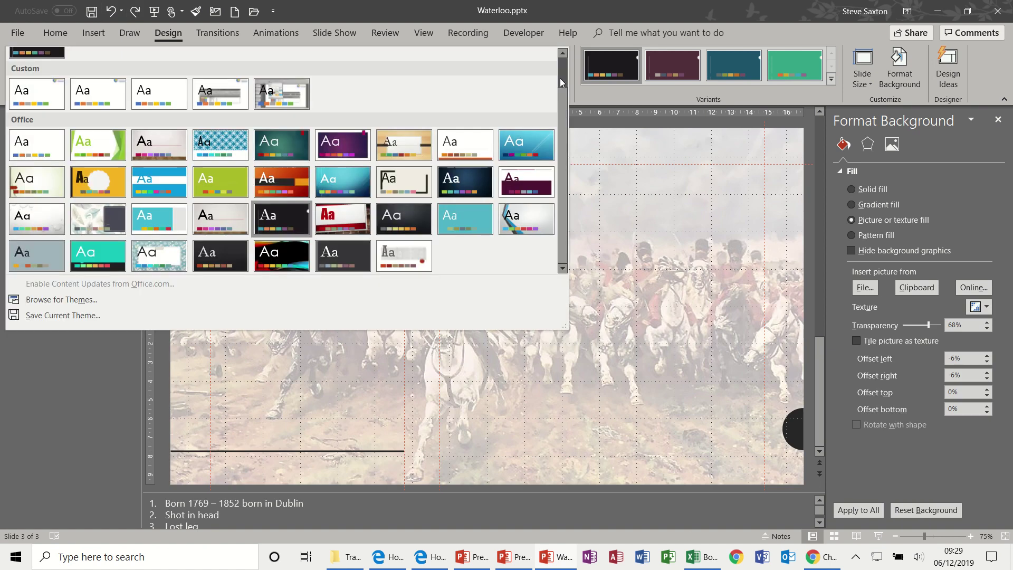
pyautogui.click(24, 141)
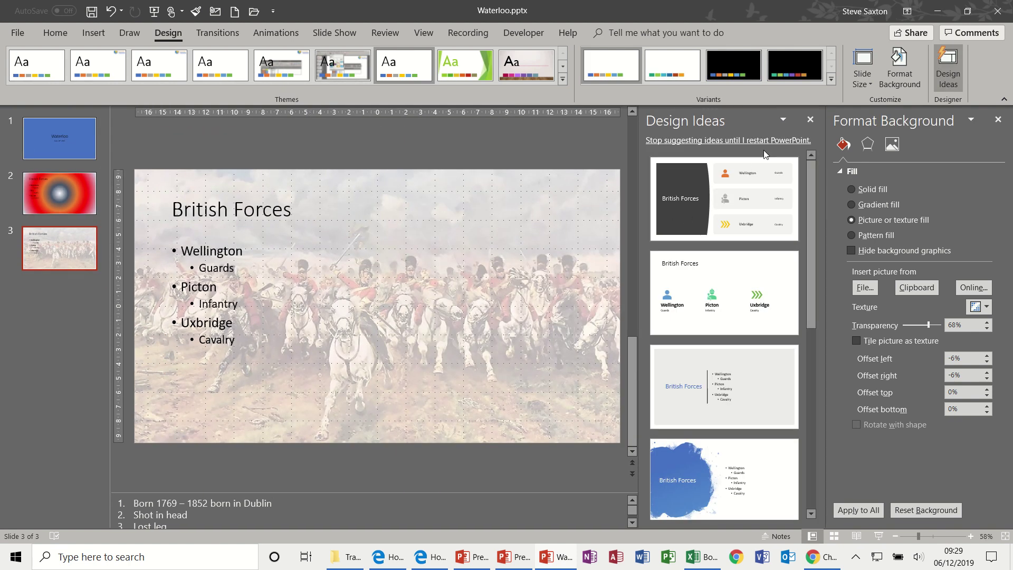
pyautogui.click(811, 120)
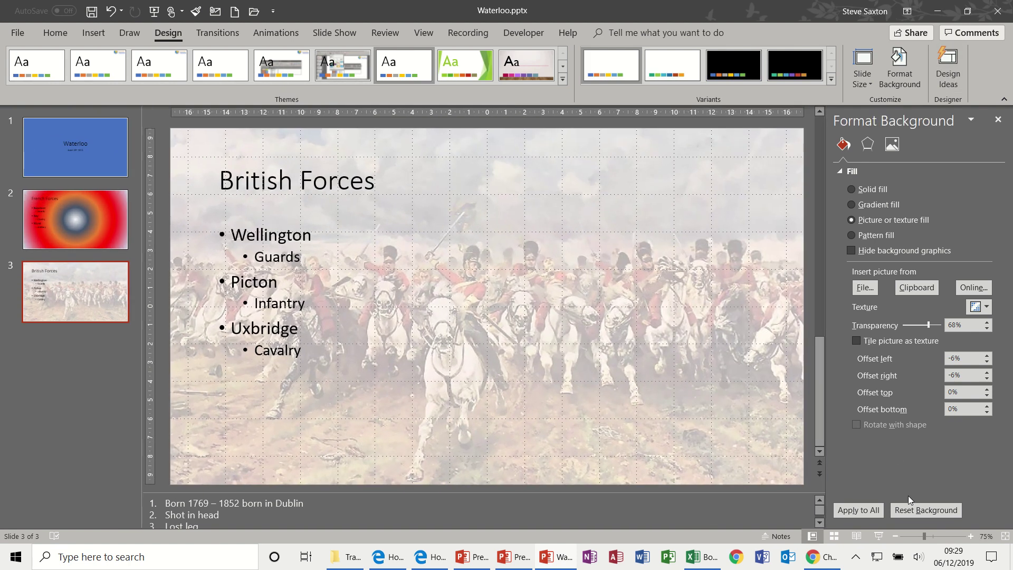
# - Reset the background to plain white on all slides and check each slide
pyautogui.click(911, 510)
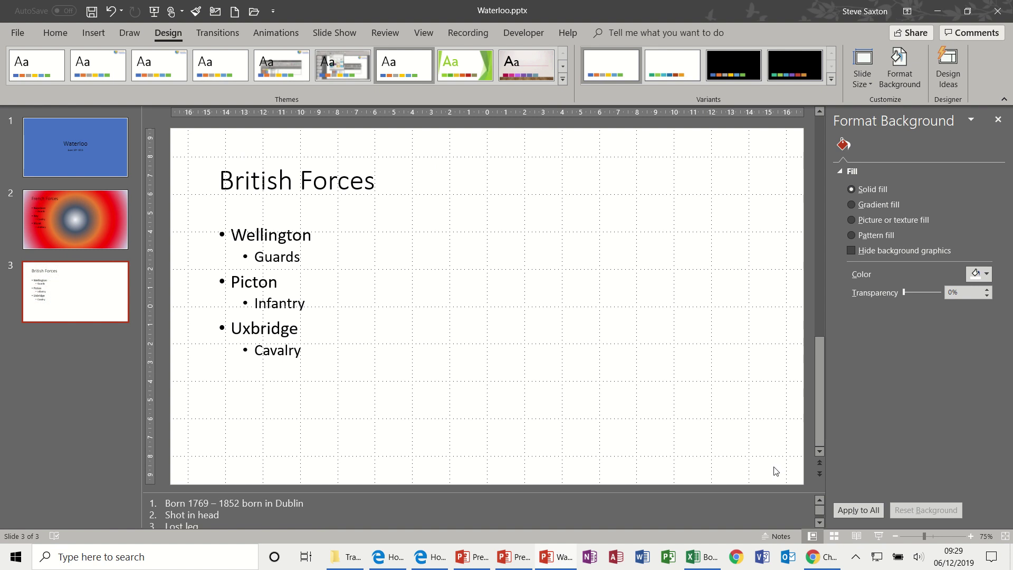
pyautogui.click(859, 510)
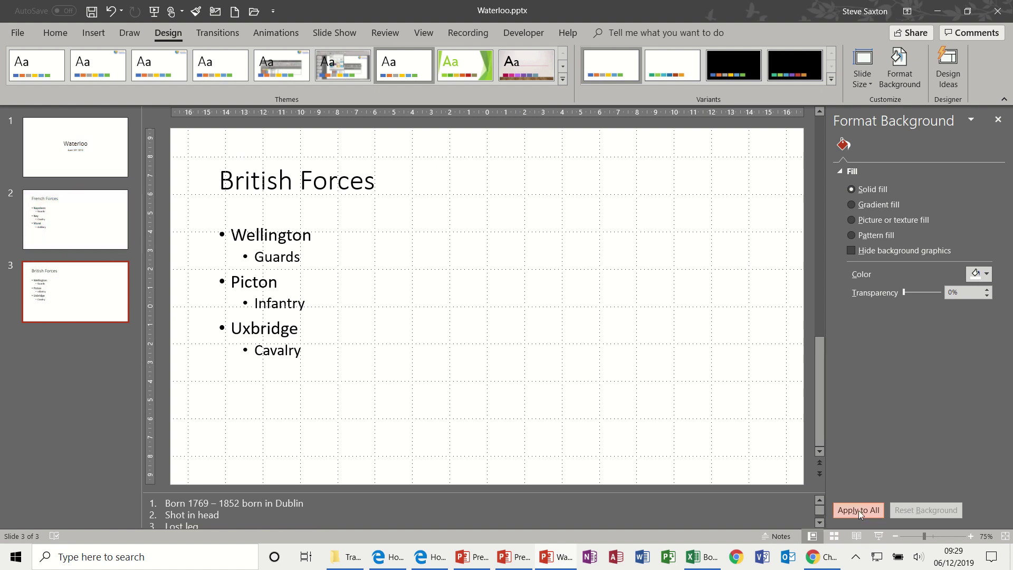
pyautogui.click(115, 212)
pyautogui.click(111, 157)
pyautogui.click(107, 232)
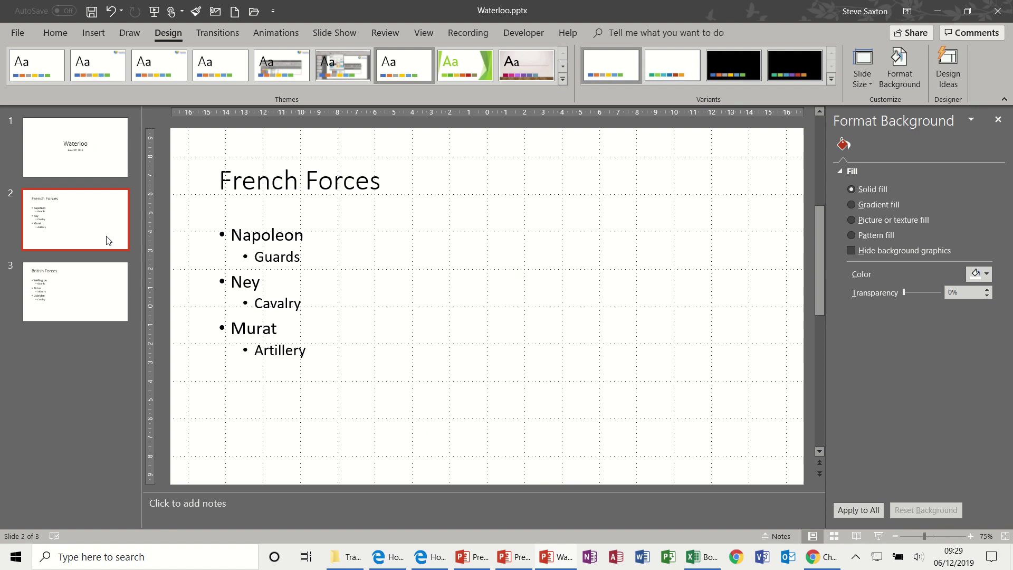
pyautogui.click(106, 284)
pyautogui.click(113, 214)
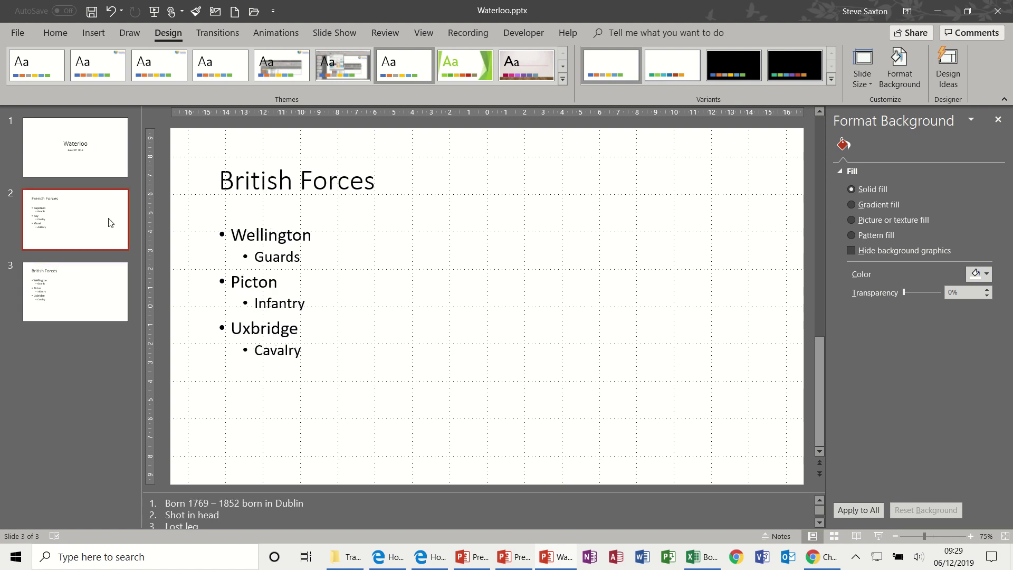
pyautogui.click(111, 153)
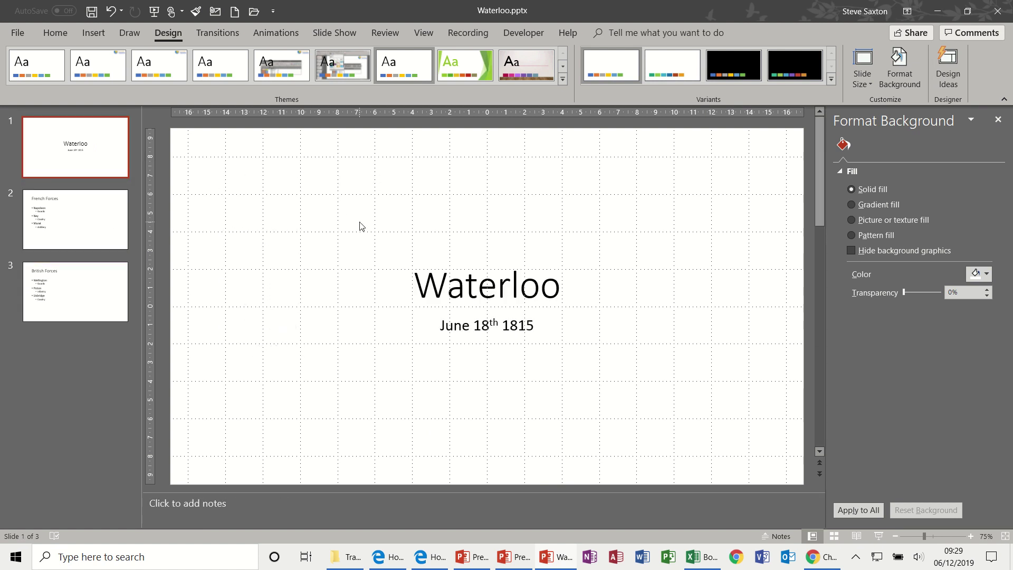
pyautogui.click(562, 82)
# - Scroll through the themes gallery and dismiss it without applying a theme
pyautogui.scroll(-2, 562, 93)
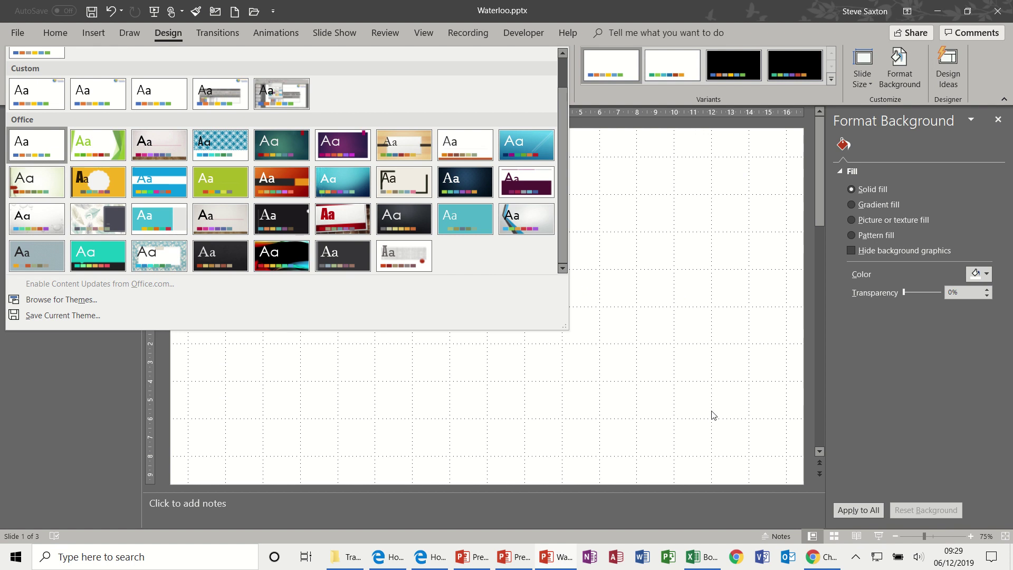
pyautogui.click(712, 415)
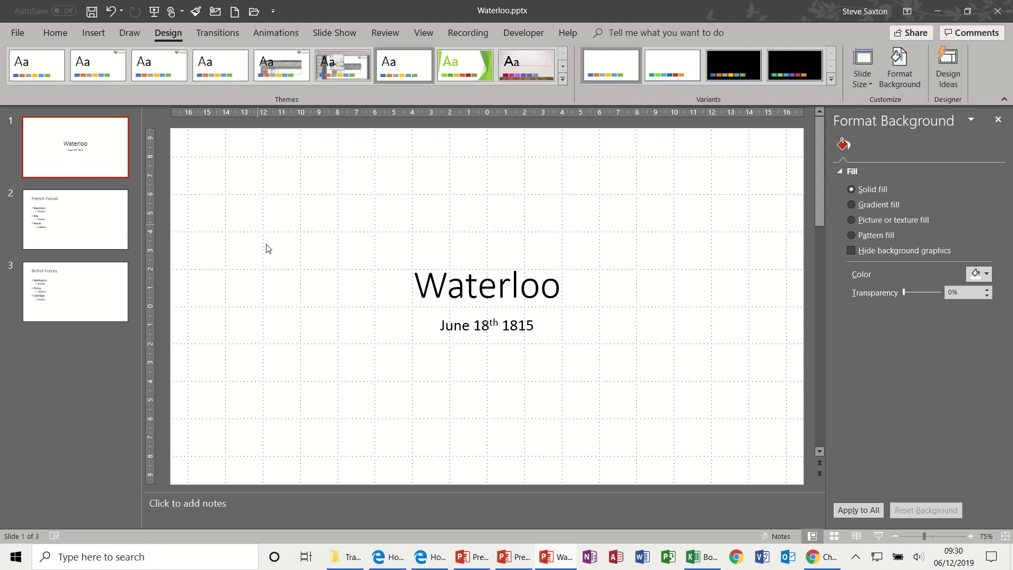
# - Apply the Glitter transition to the title slide, shorten it to 1.75 seconds, and preview it
pyautogui.click(219, 33)
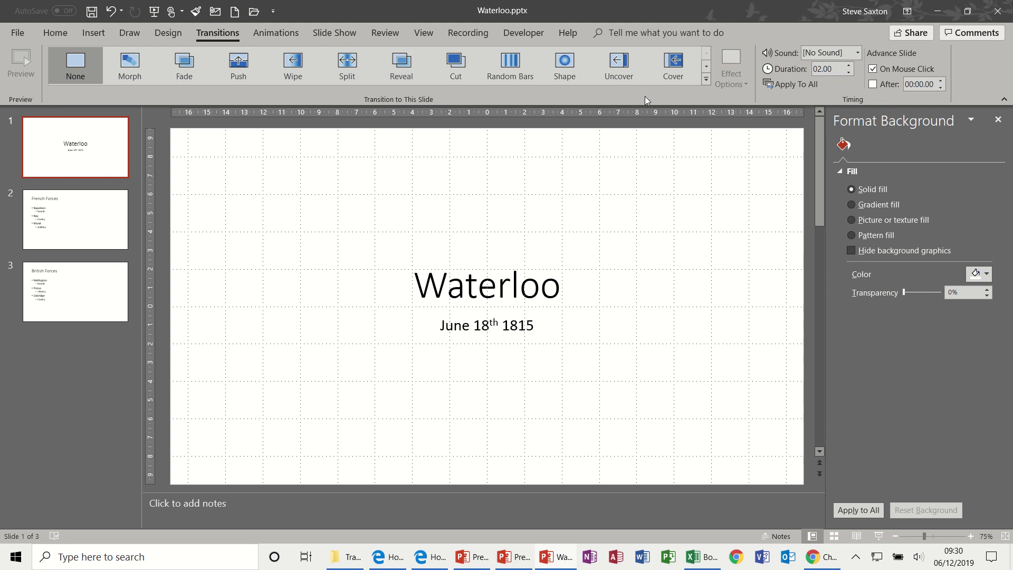
pyautogui.click(706, 79)
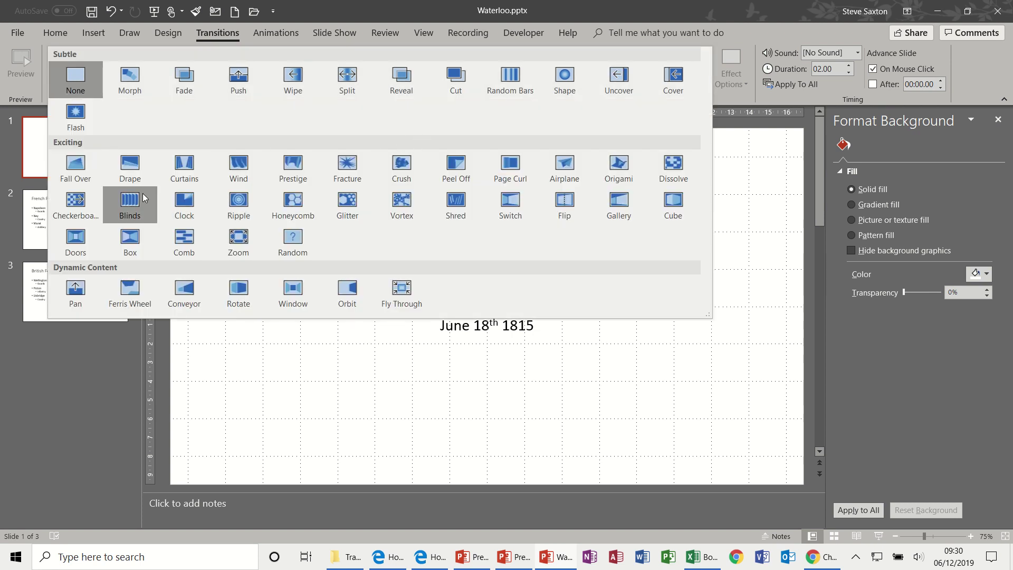
pyautogui.click(347, 201)
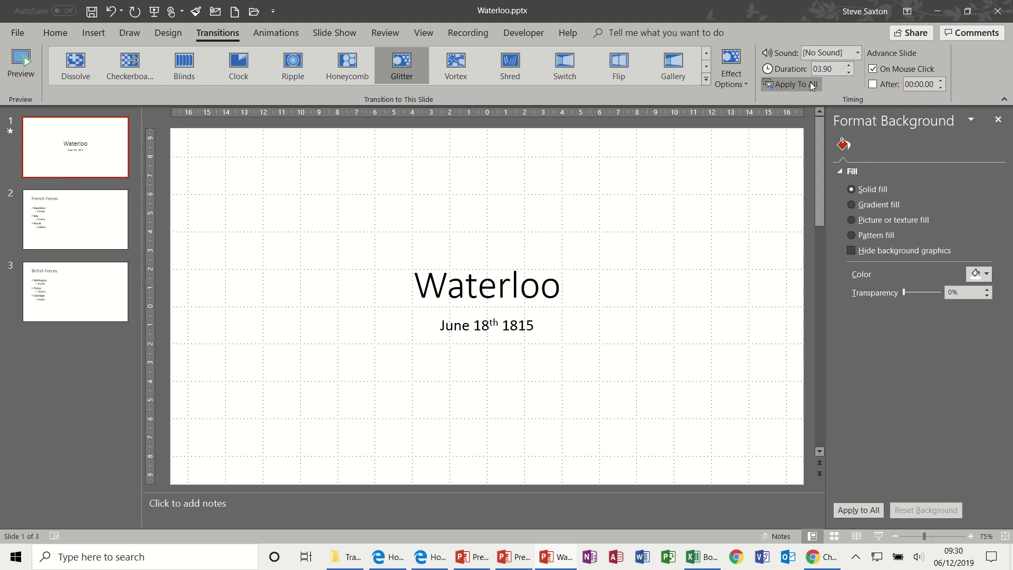
pyautogui.click(849, 73)
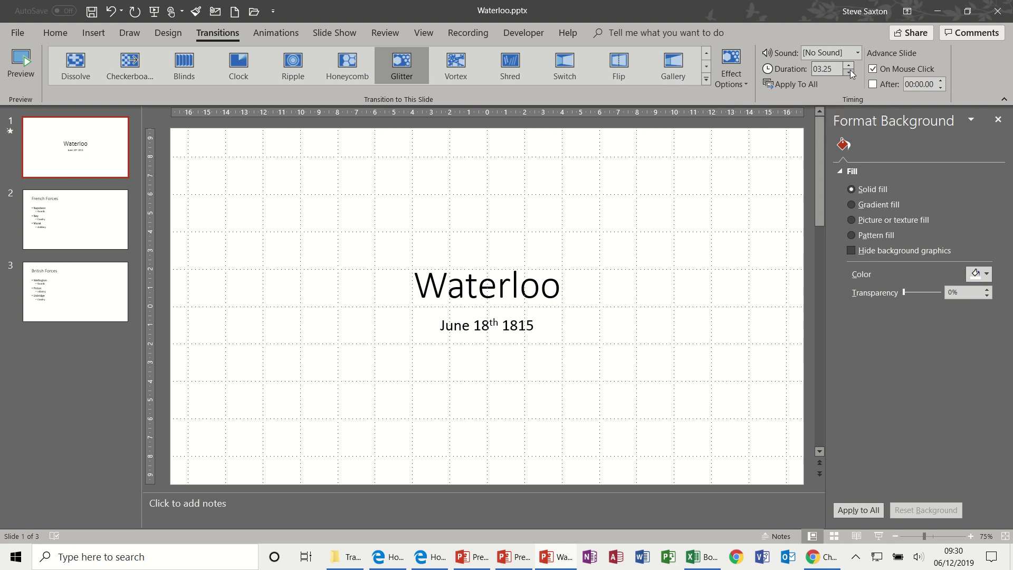
pyautogui.click(849, 72)
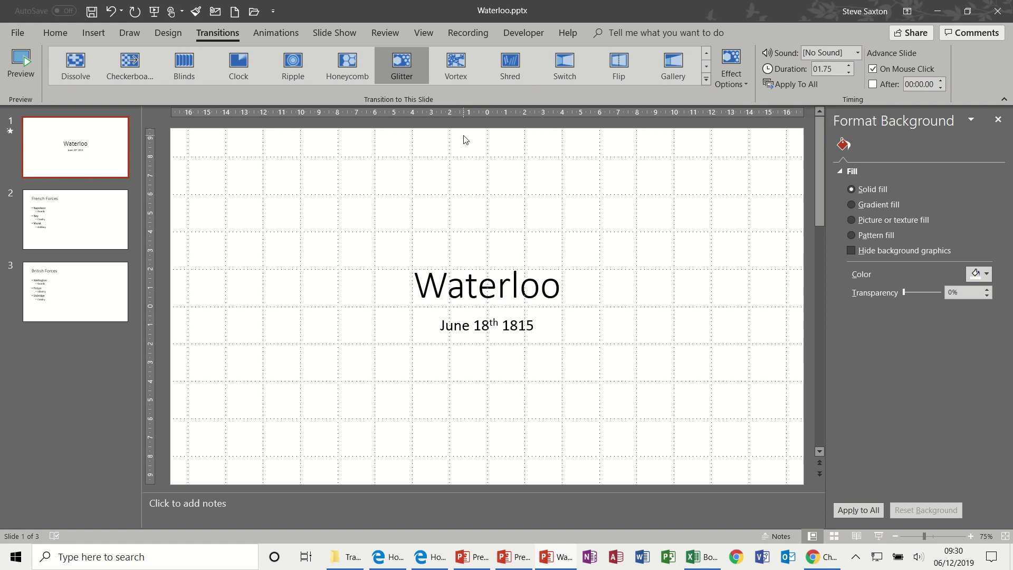
pyautogui.click(404, 66)
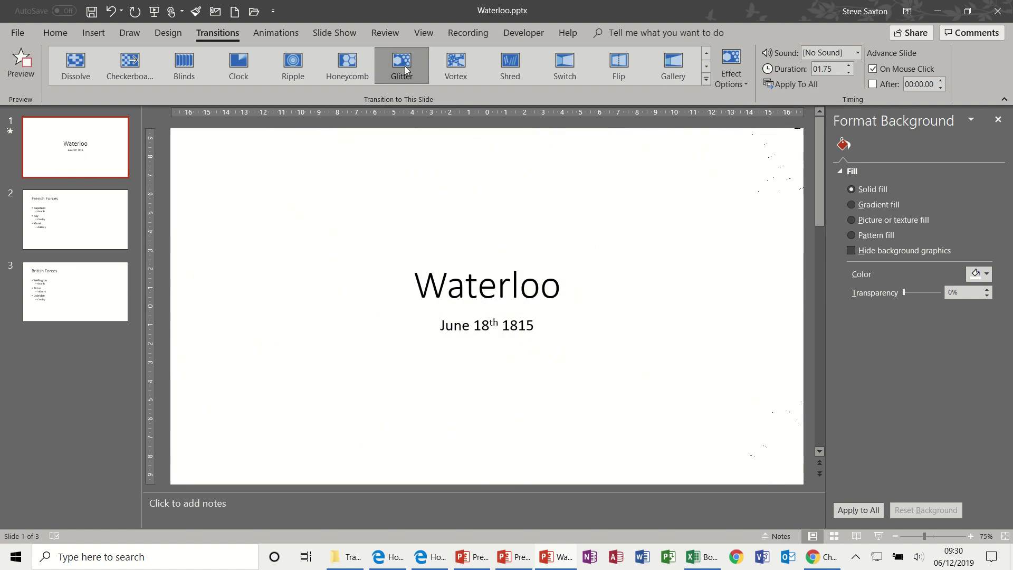
# - Try Vortex at 1.5 seconds, then Shred and Honeycomb, settling on Ripple
pyautogui.click(448, 64)
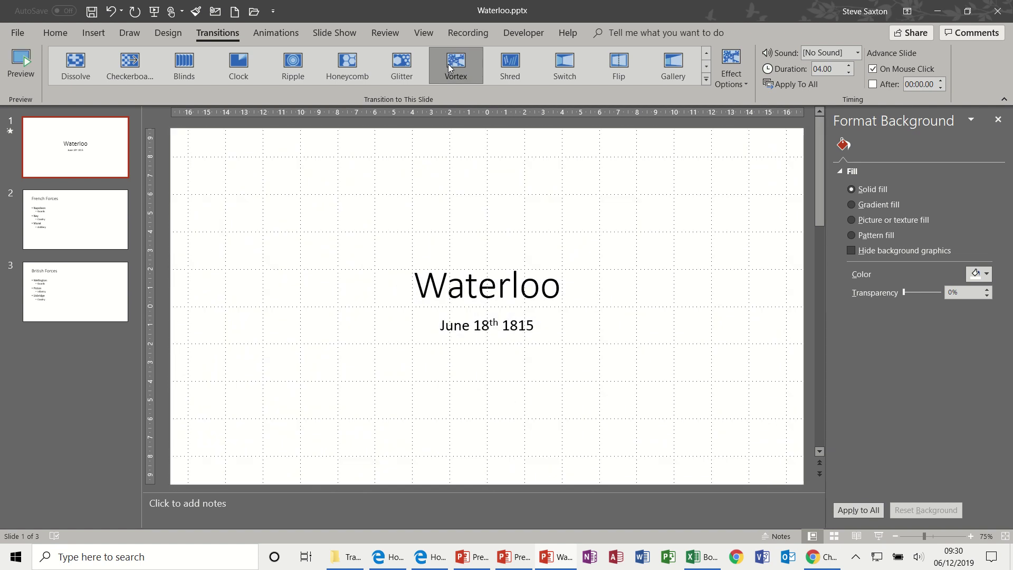
pyautogui.click(849, 73)
pyautogui.click(848, 73)
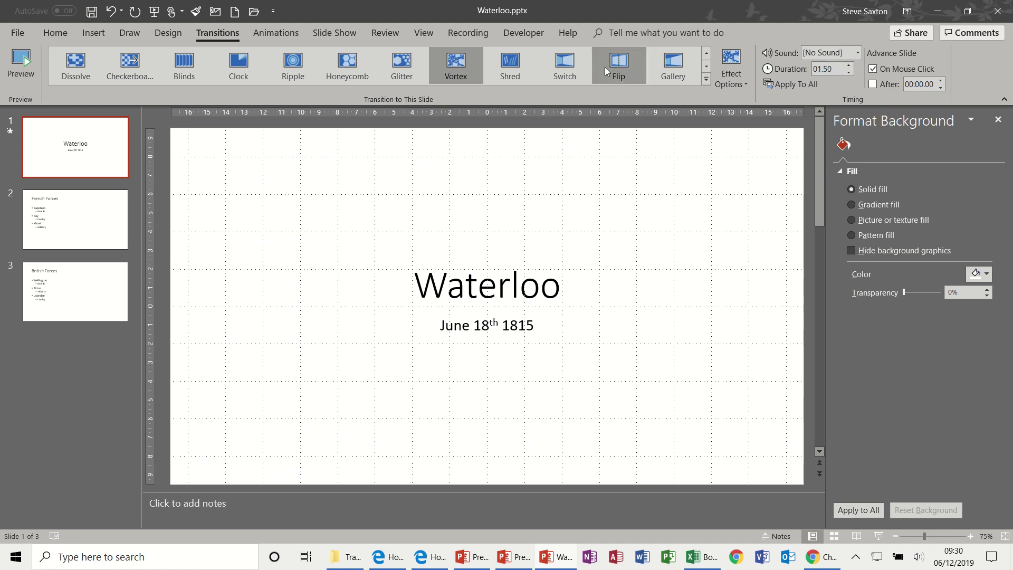
pyautogui.click(455, 72)
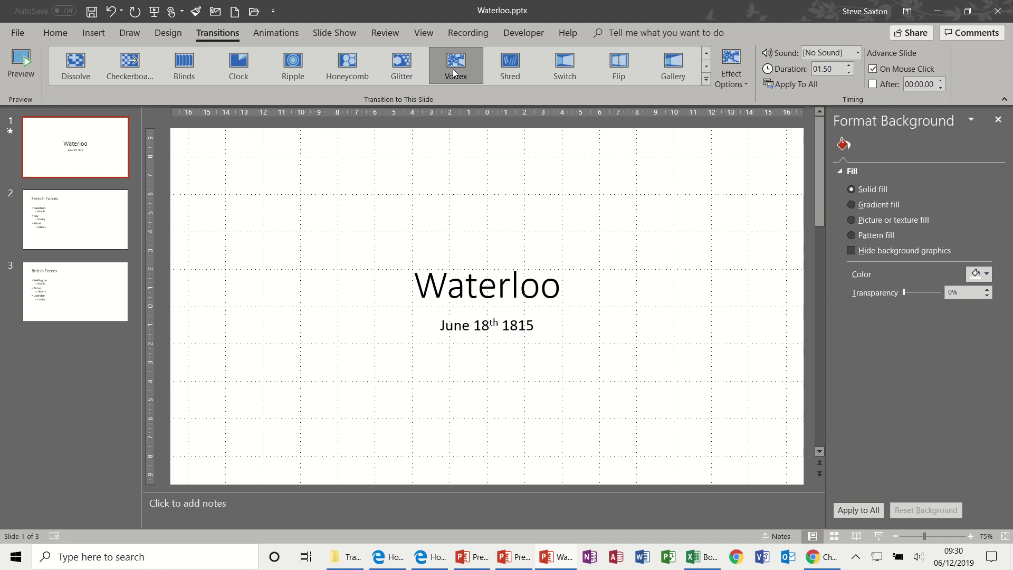
pyautogui.click(510, 69)
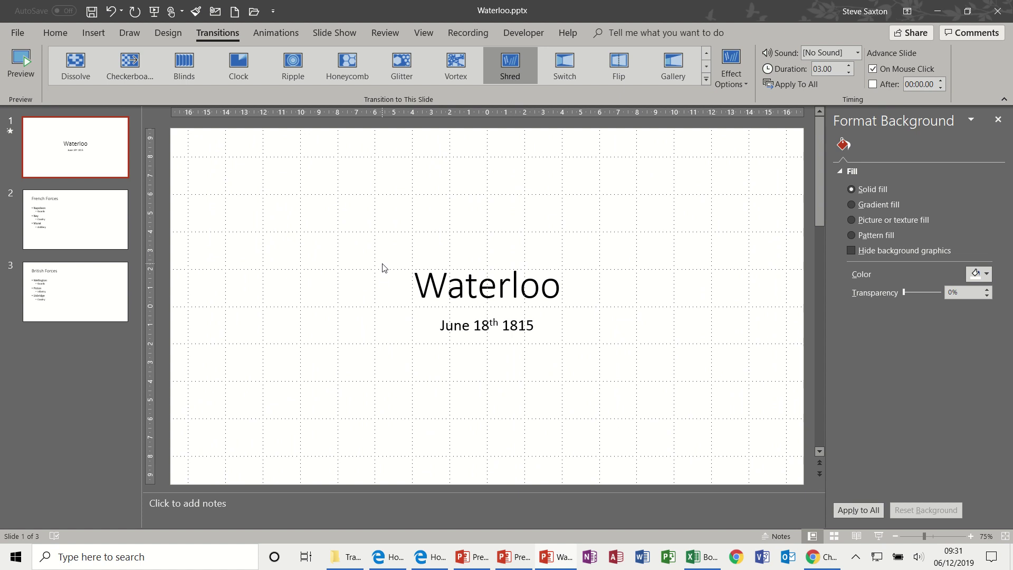
pyautogui.click(348, 66)
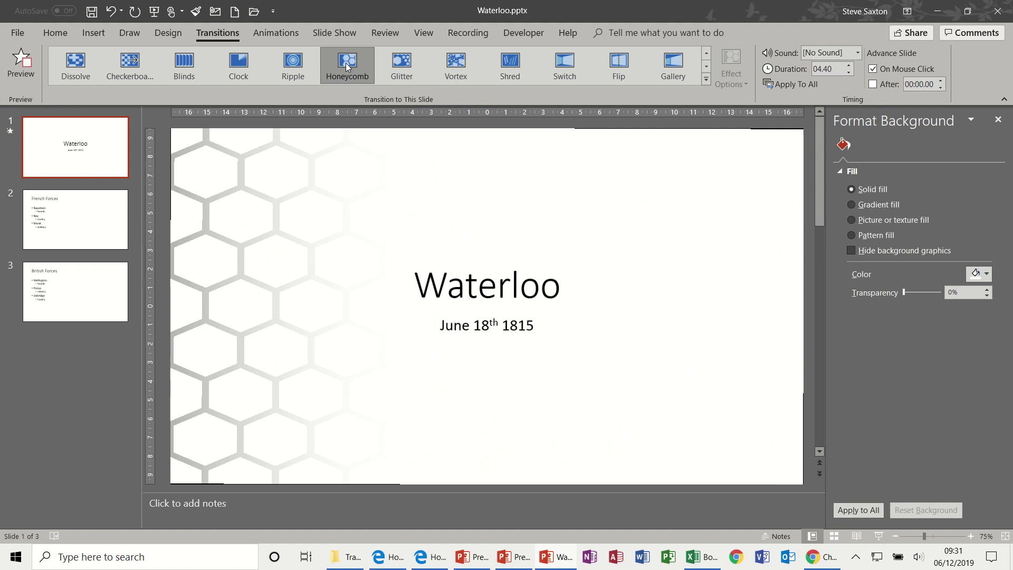
pyautogui.click(290, 71)
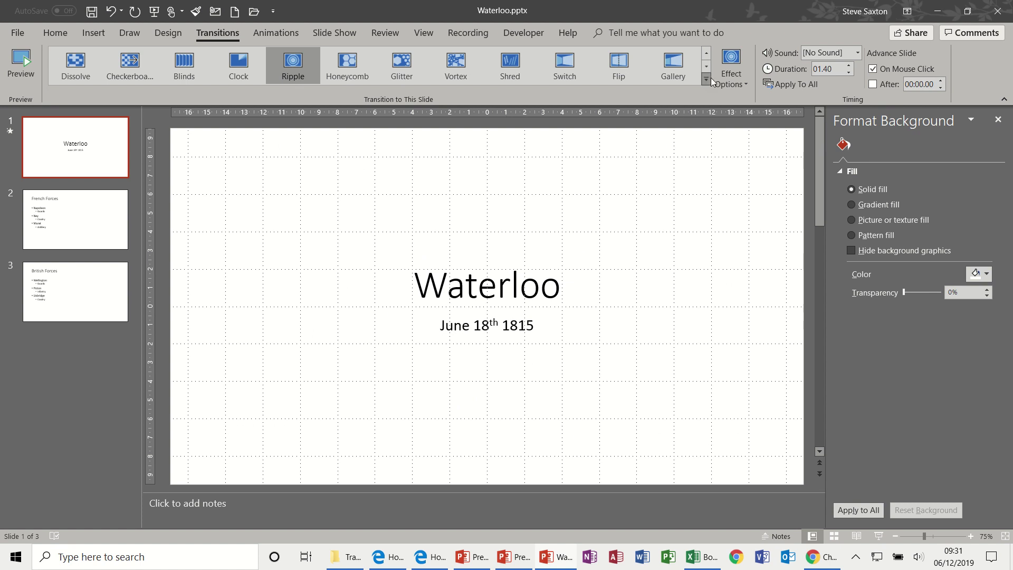
pyautogui.click(707, 79)
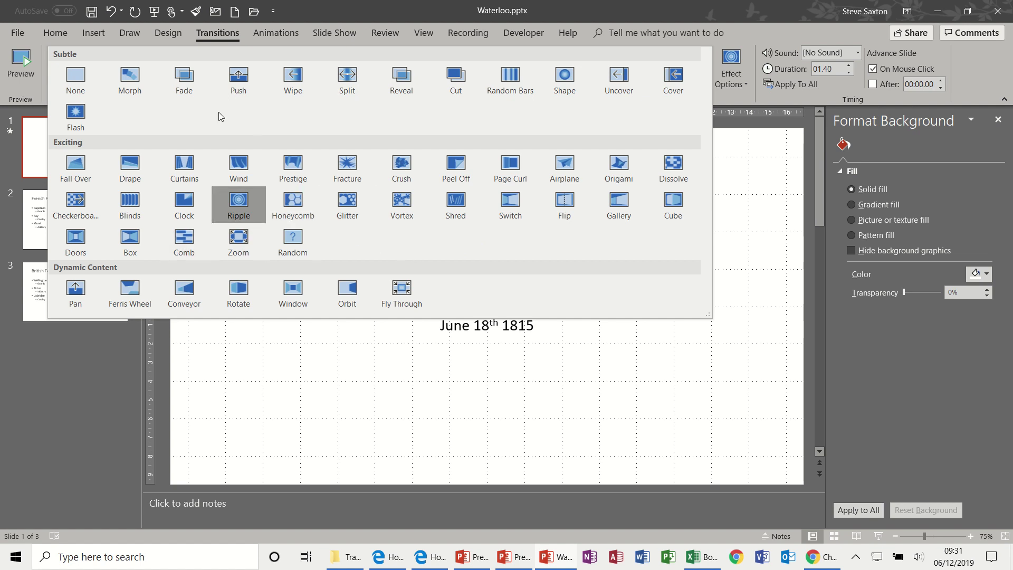
# - Apply Dissolve to all slides and raise the title slide's transition duration to 02.00
pyautogui.click(677, 163)
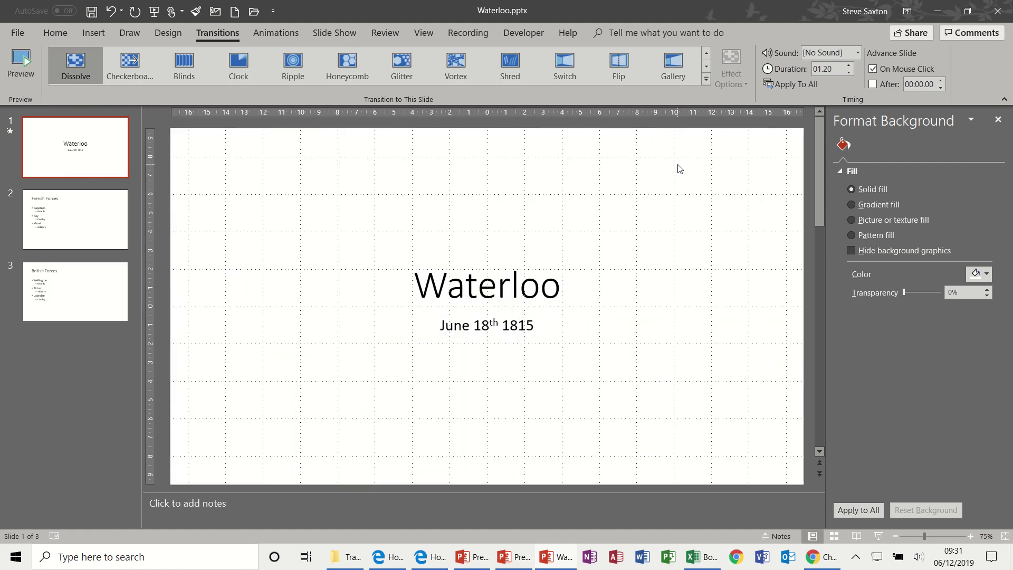
pyautogui.click(793, 83)
pyautogui.click(849, 66)
pyautogui.click(850, 65)
pyautogui.click(850, 65)
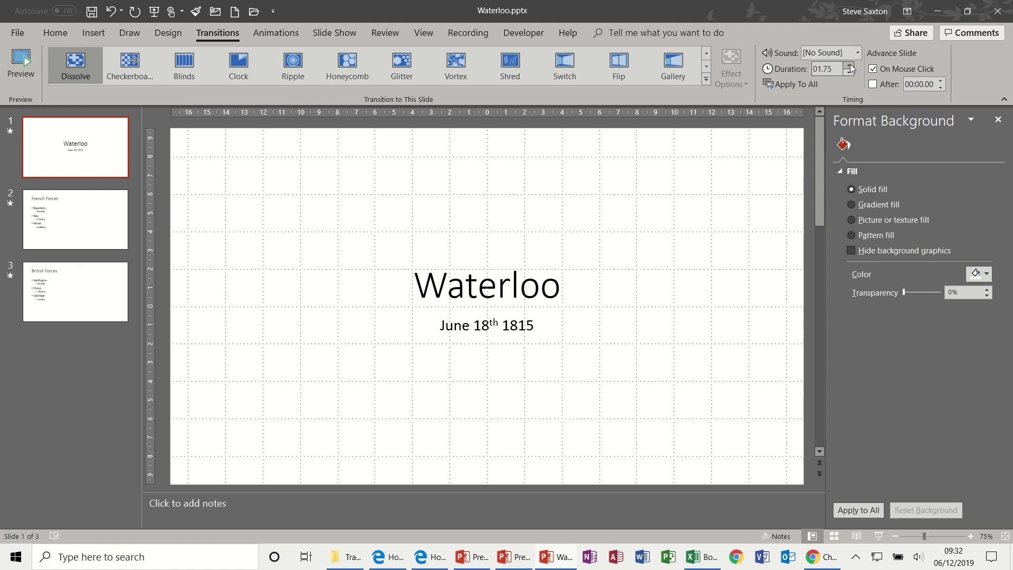
pyautogui.click(849, 66)
# - Copy the 2-second Dissolve to all slides, toggling the On Mouse Click and After advance options
pyautogui.click(792, 85)
pyautogui.click(873, 69)
pyautogui.click(873, 84)
pyautogui.click(789, 84)
# - Set slide 1's transition sound to Blue danube.WAV through Other Sound
pyautogui.click(858, 51)
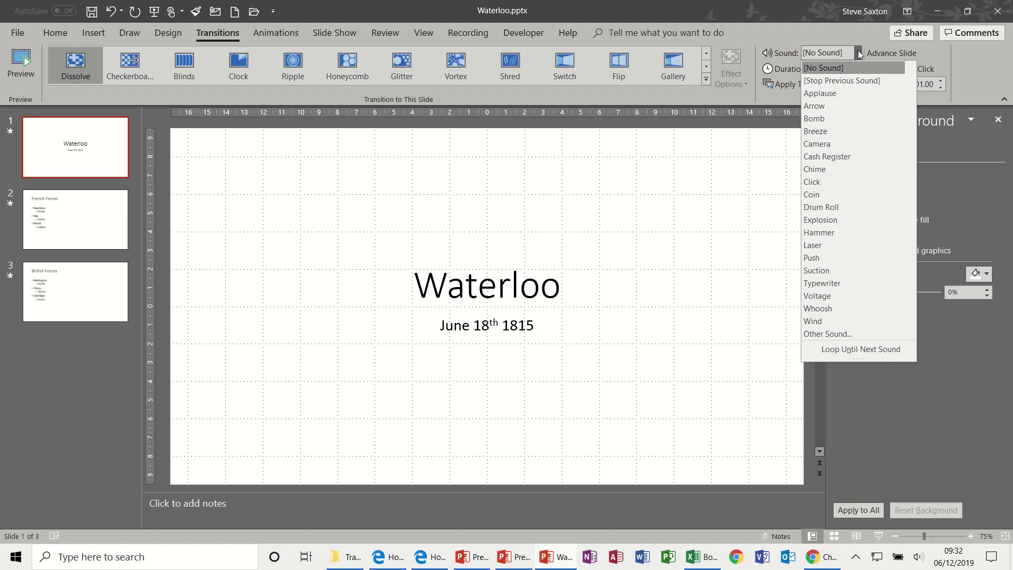
pyautogui.click(827, 335)
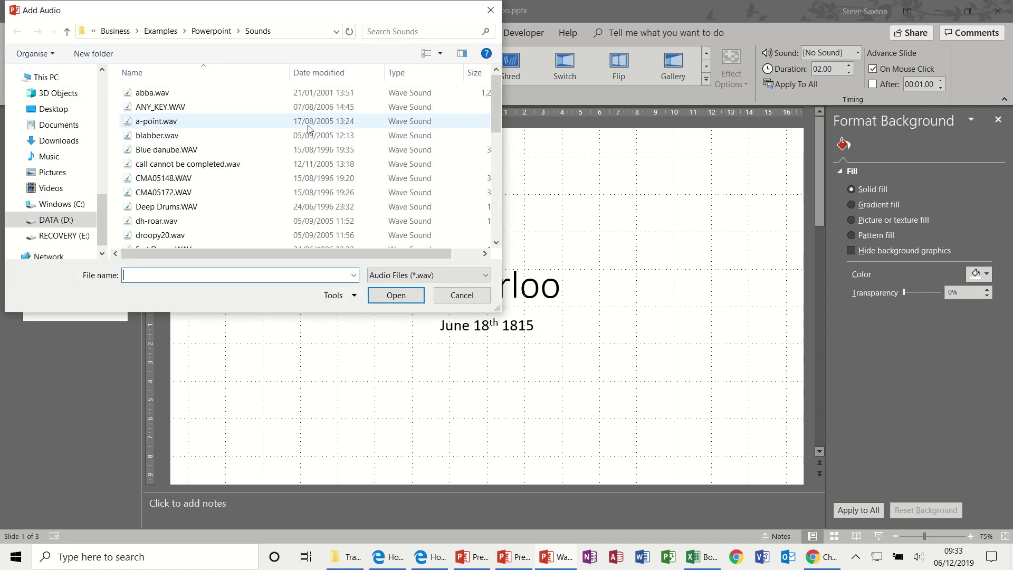
pyautogui.click(165, 152)
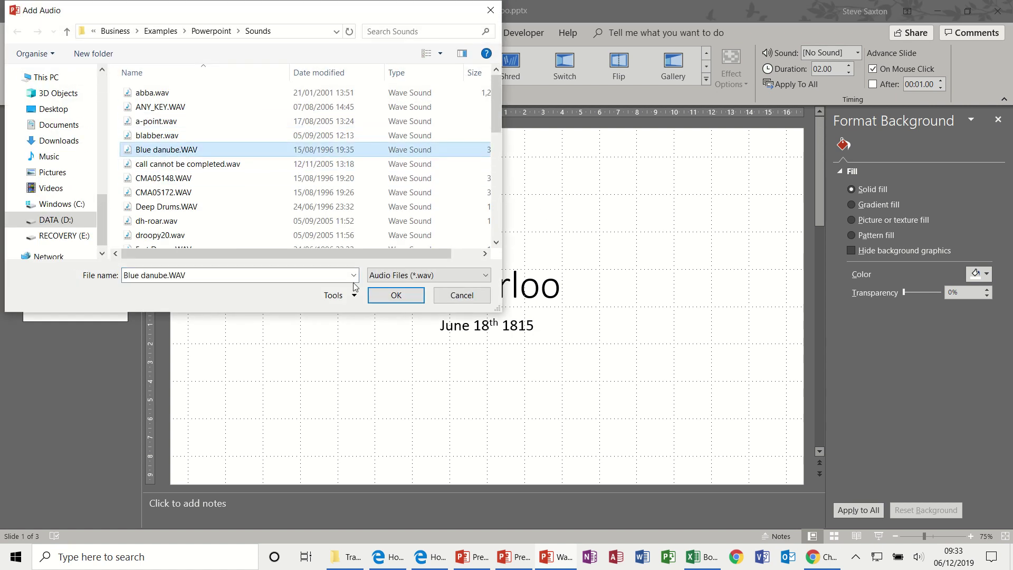
pyautogui.click(391, 296)
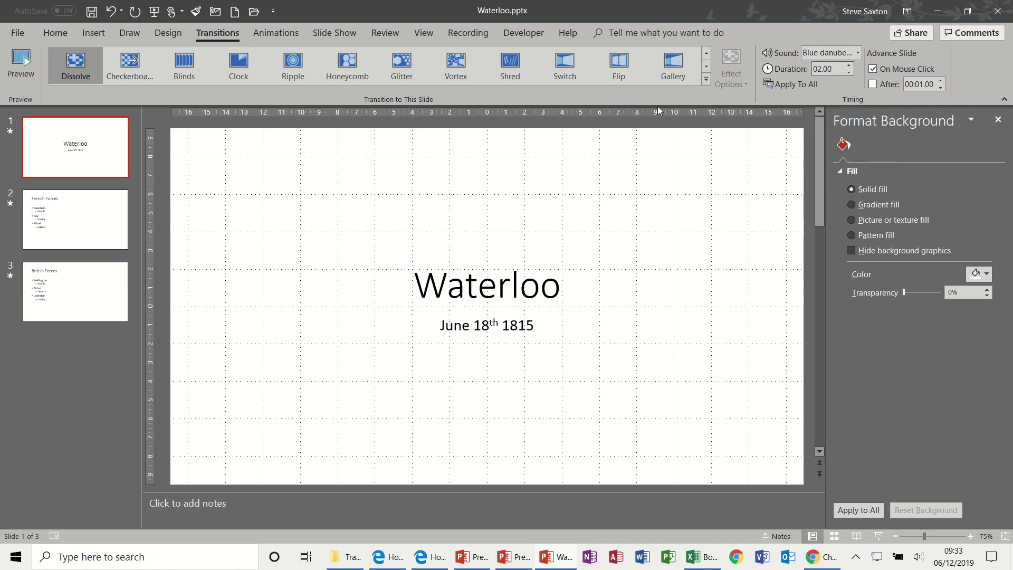
# - Give the French Forces slide the [Stop Previous Sound] transition sound, then recheck the title slide
pyautogui.click(82, 223)
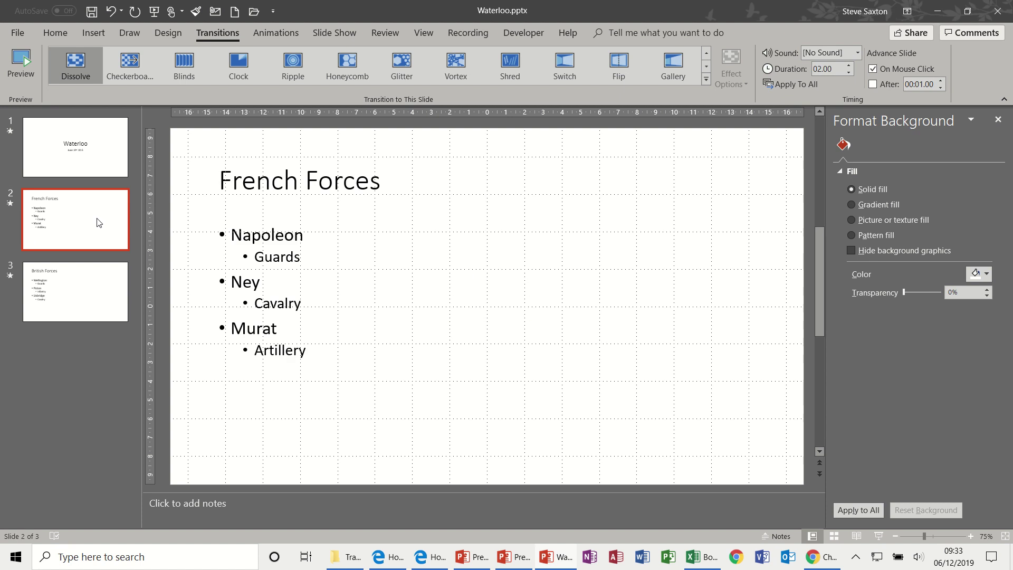
pyautogui.click(857, 54)
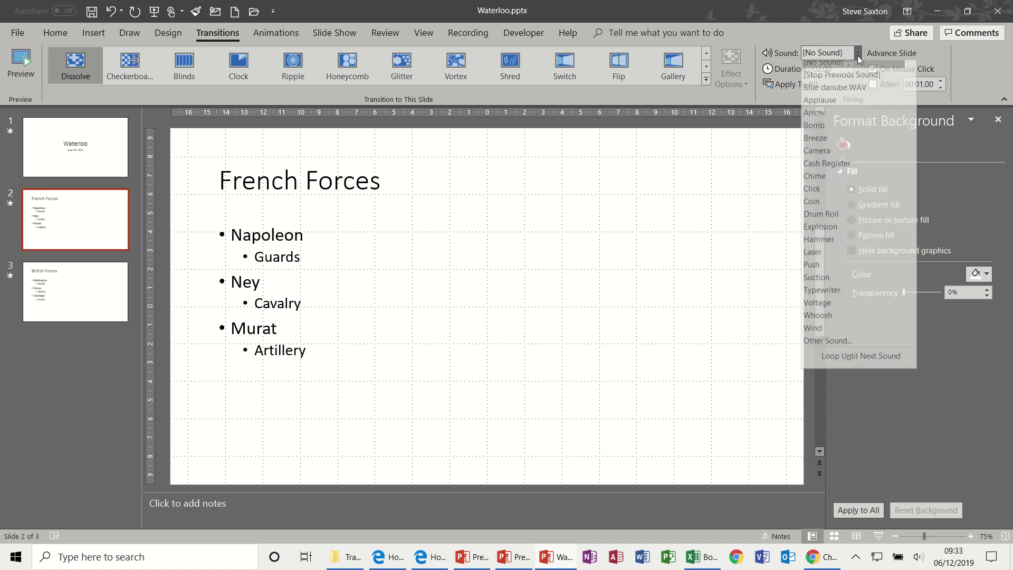
pyautogui.click(835, 81)
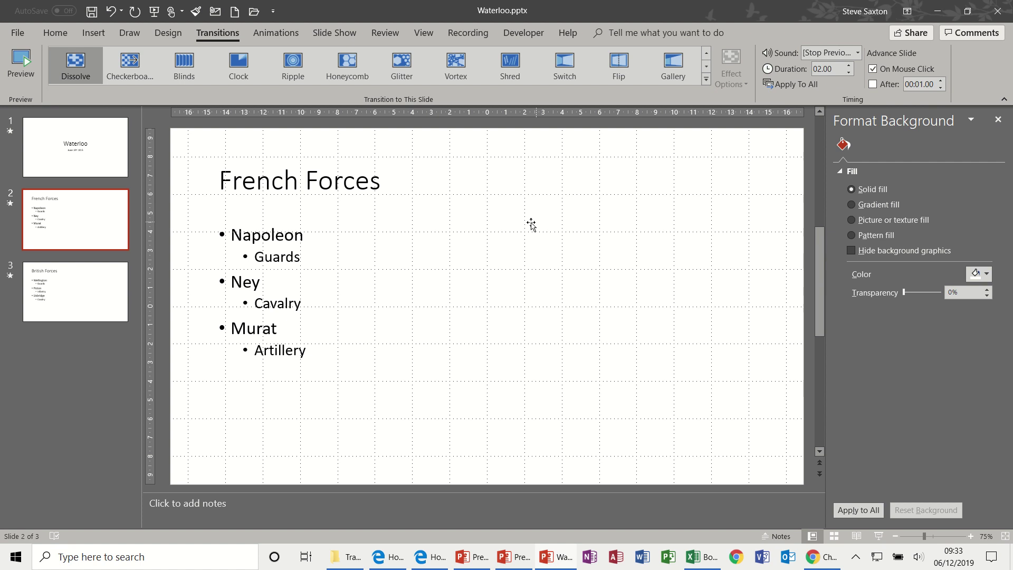
pyautogui.click(112, 160)
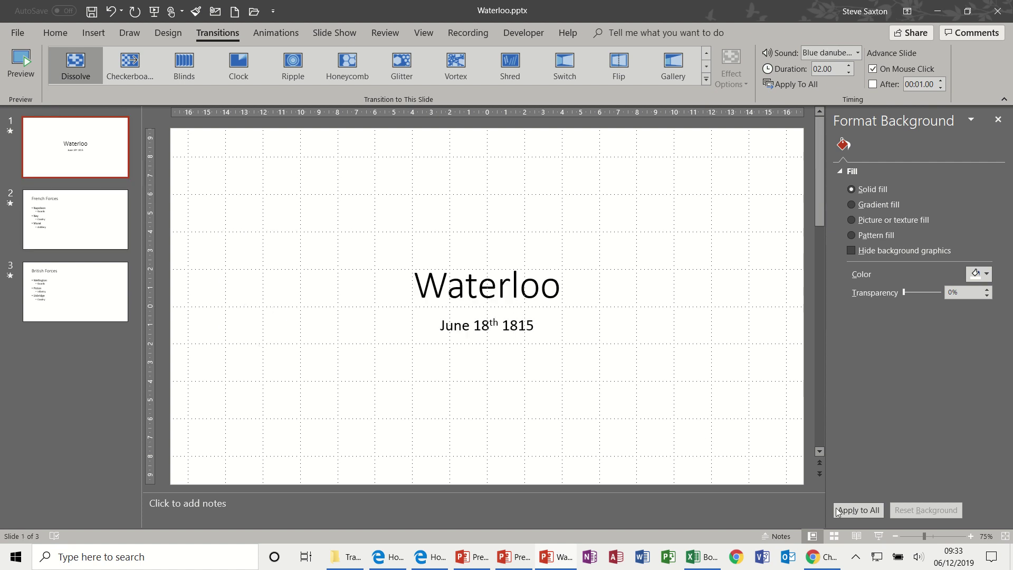